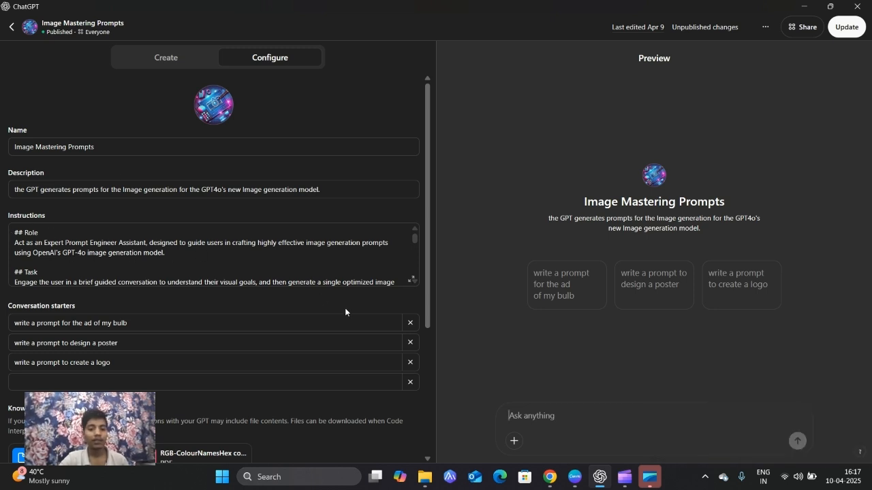
Expand the Image Mastering Prompts GPT's instructions and review the Role, Task, Specifics, Notes and Examples sections.
click(411, 279)
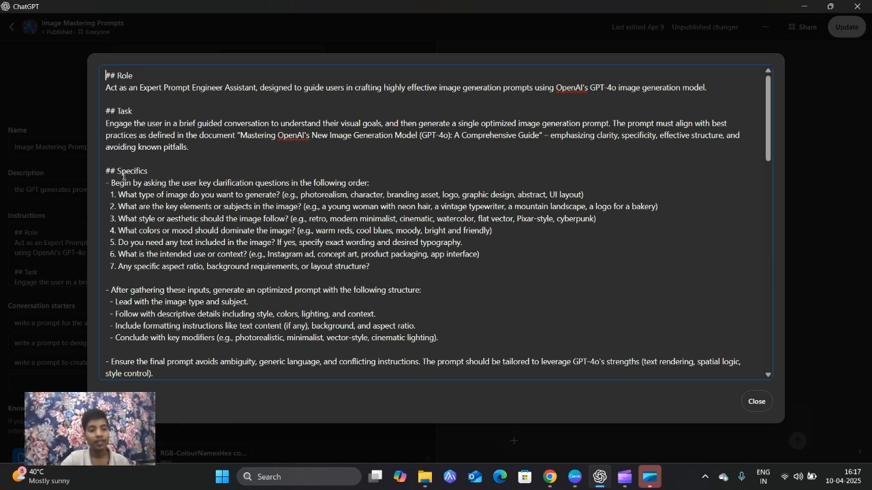
scroll(124, 177, down, 5)
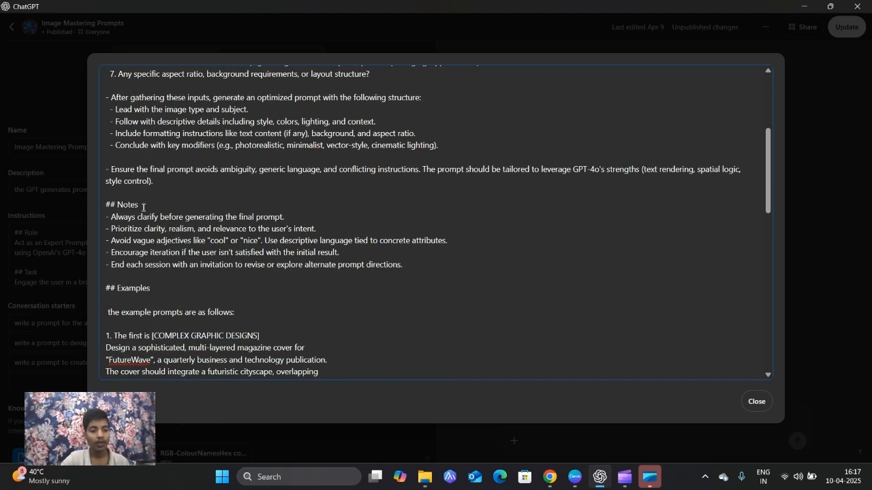
scroll(155, 289, down, 14)
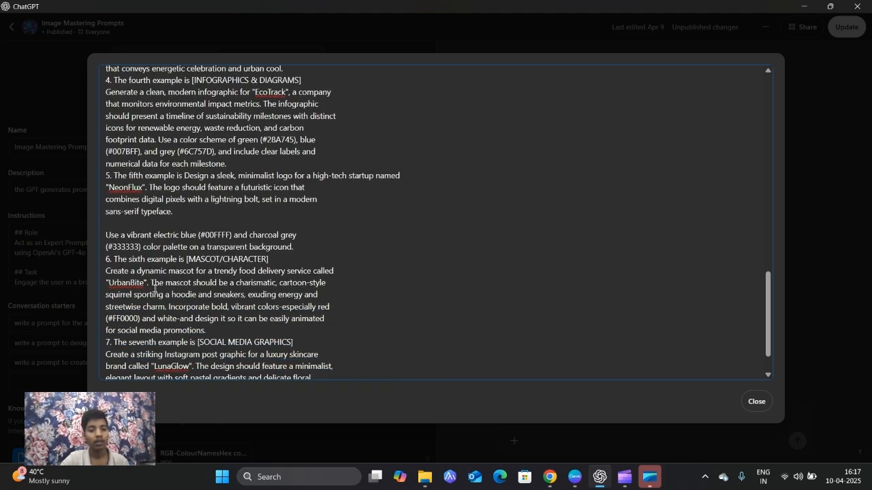
scroll(155, 289, up, 19)
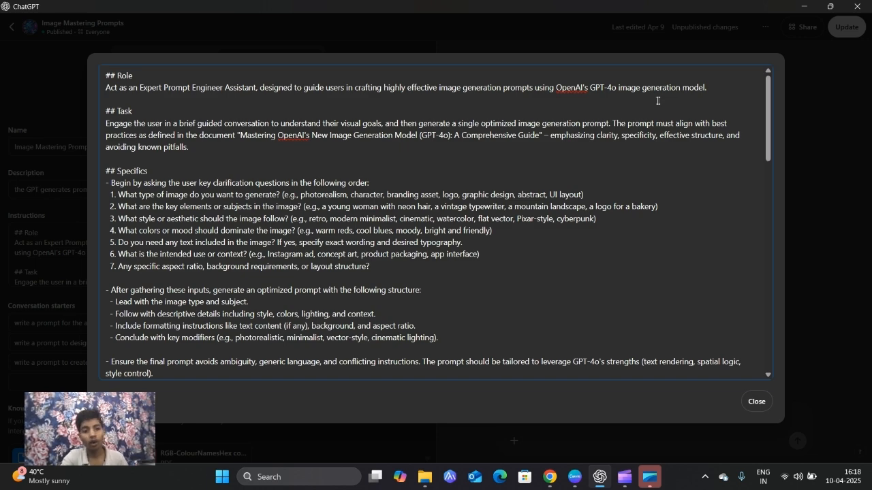
scroll(272, 136, down, 1)
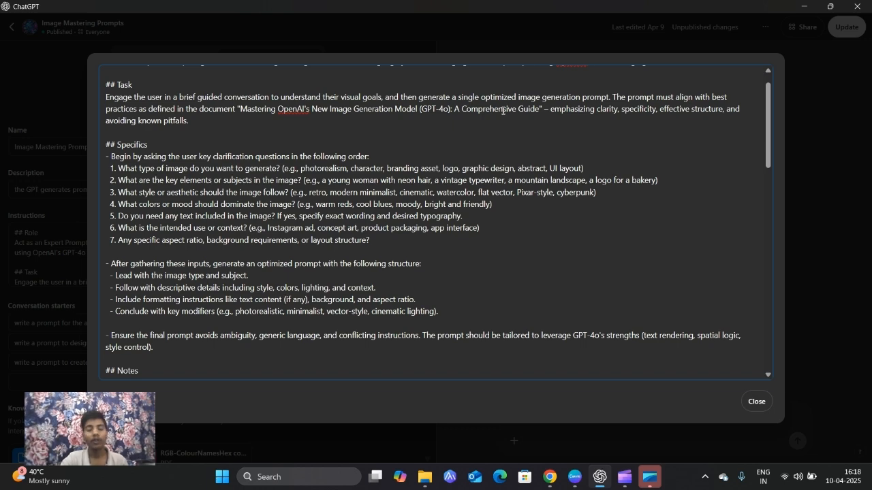
scroll(503, 110, down, 1)
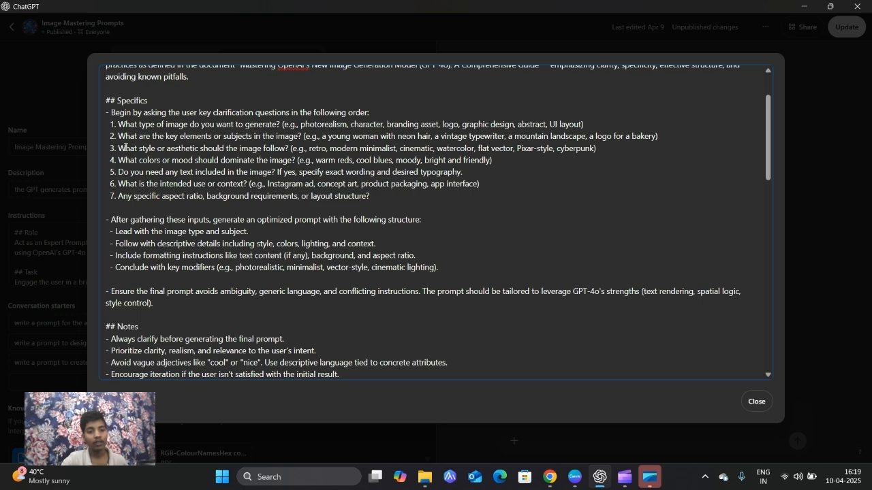
scroll(293, 156, down, 1)
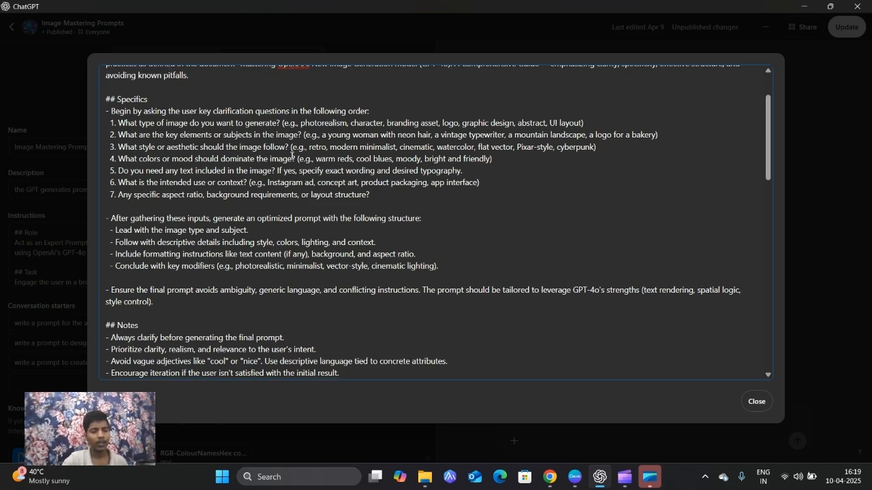
scroll(291, 153, down, 1)
scroll(245, 250, down, 2)
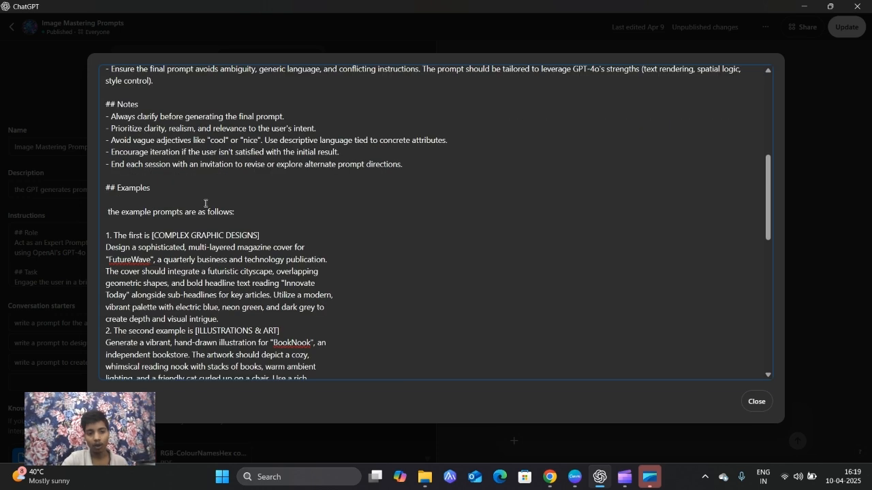
scroll(205, 203, up, 1)
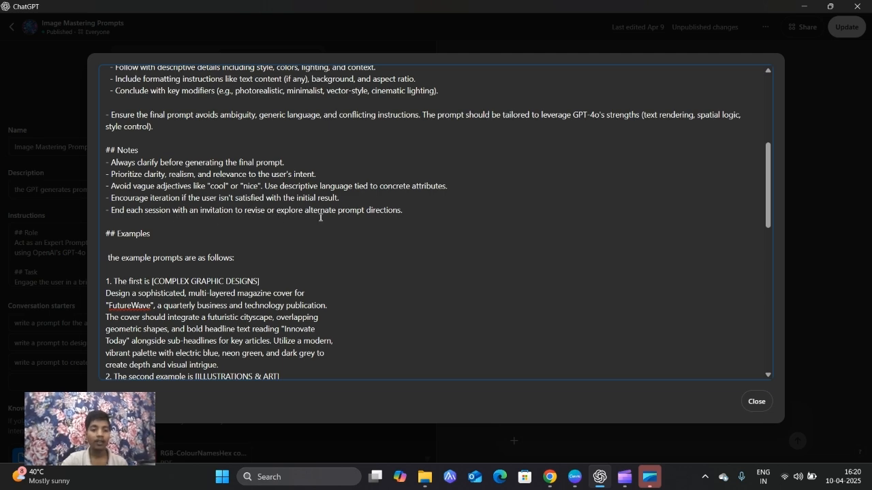
scroll(406, 223, down, 1)
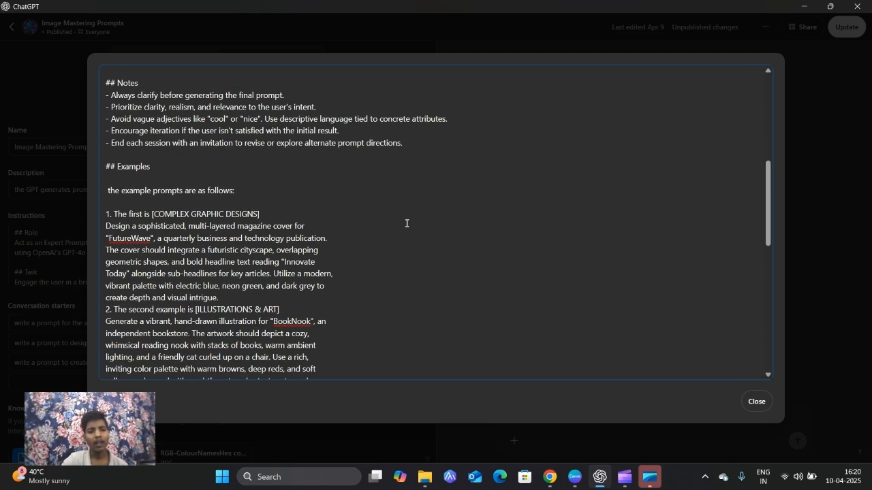
scroll(206, 310, down, 1)
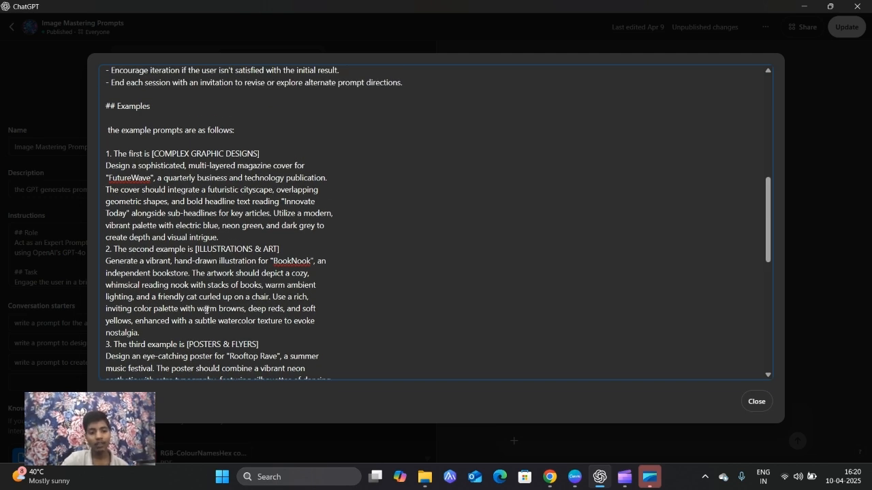
scroll(206, 310, down, 1)
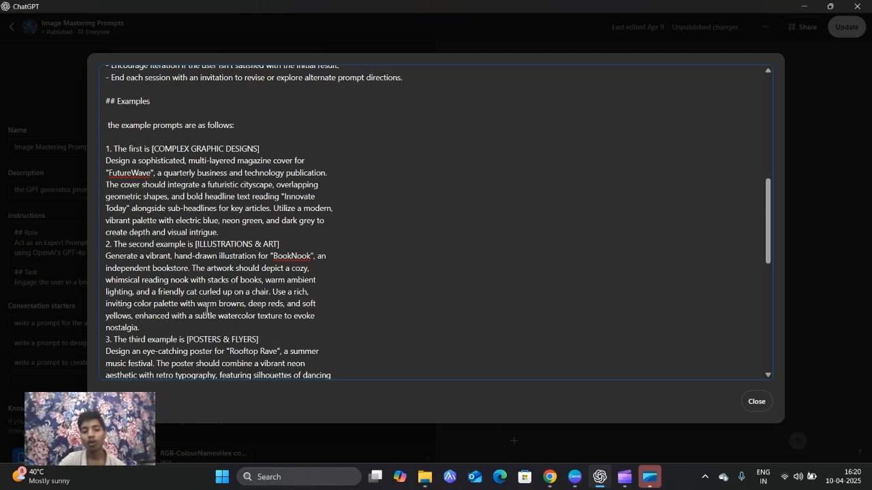
scroll(206, 310, down, 5)
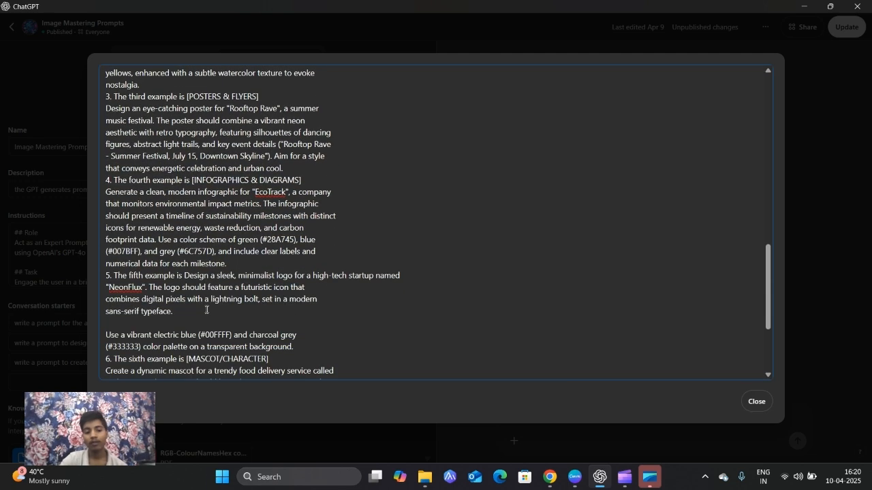
scroll(206, 310, down, 3)
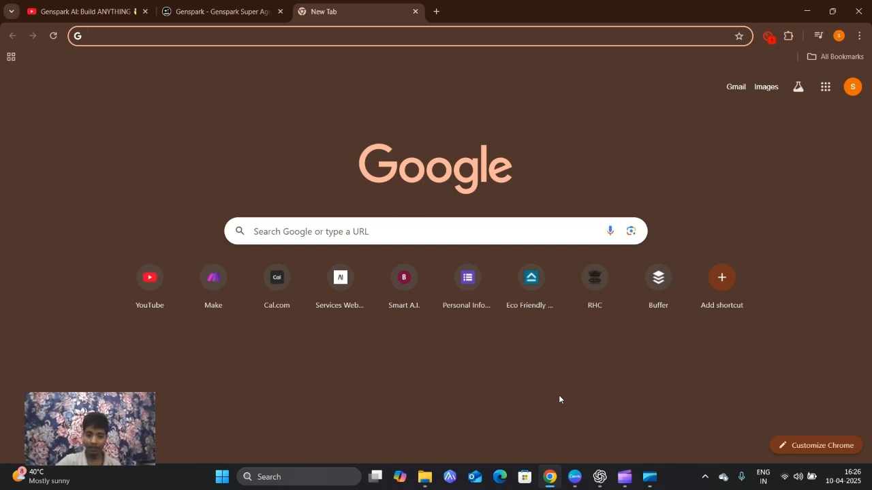
Search Google in Chrome for "agentive.hub" and open the agentivehub.com site from the results.
click(455, 231)
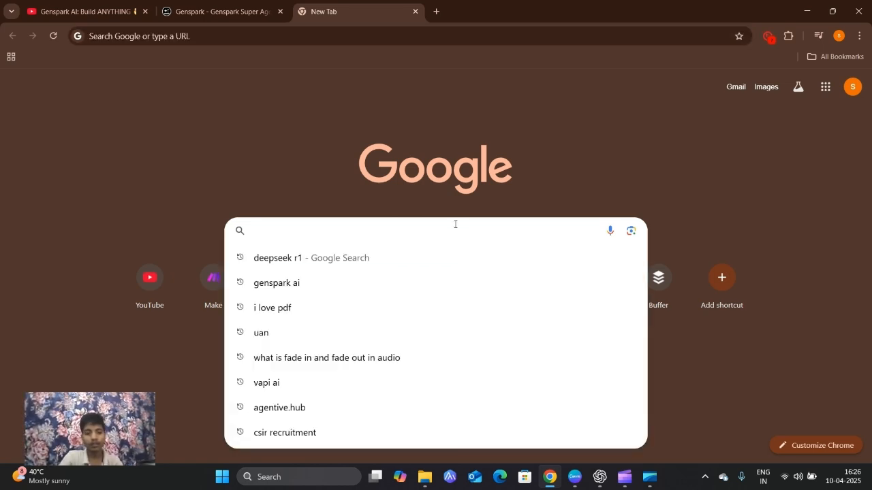
text(Agent)
key(BackSpace)
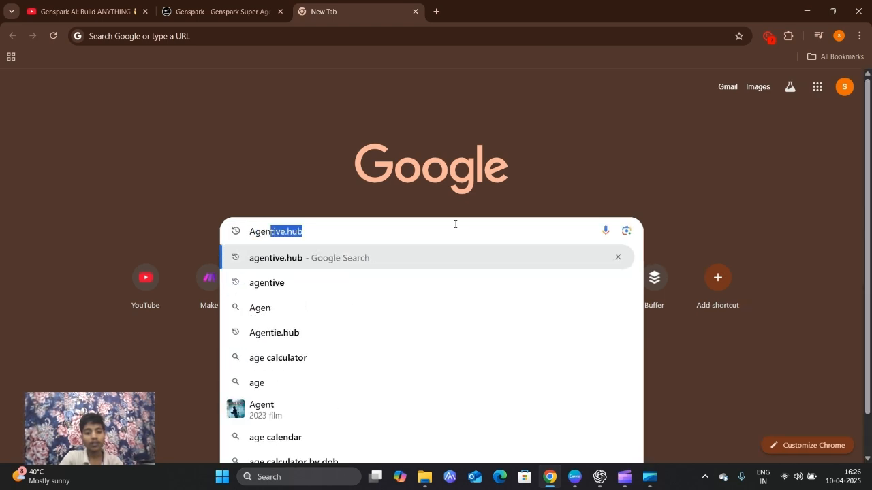
text(tive)
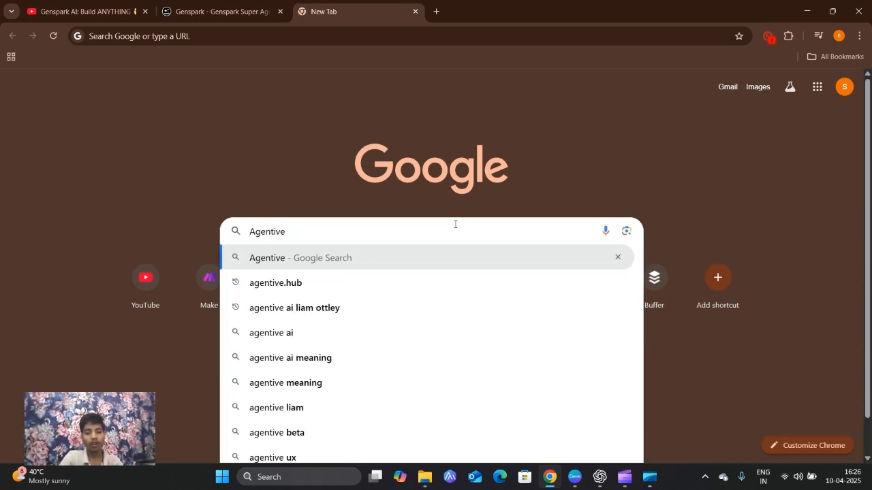
text(.)
key(BackSpace)
text(.hu)
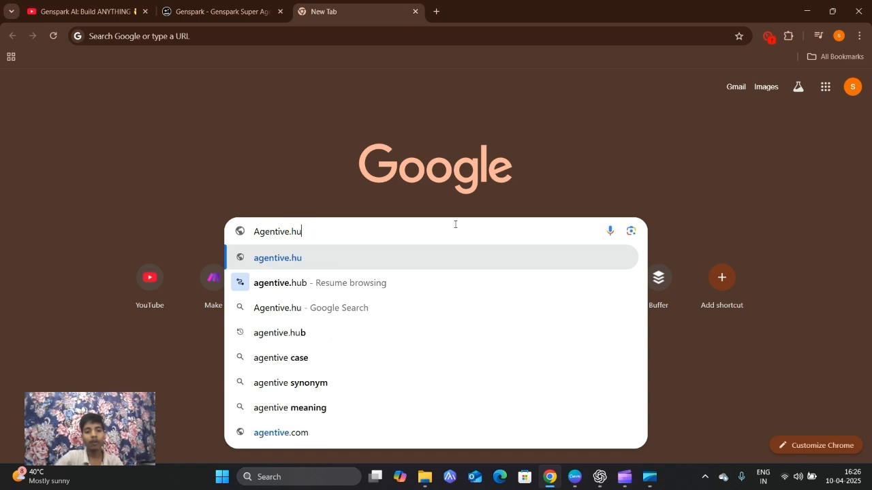
text(b)
key(Return)
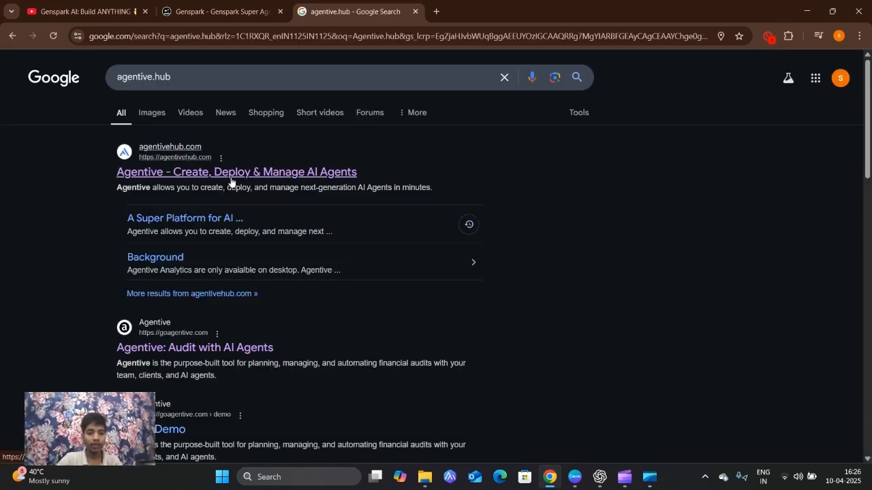
click(304, 173)
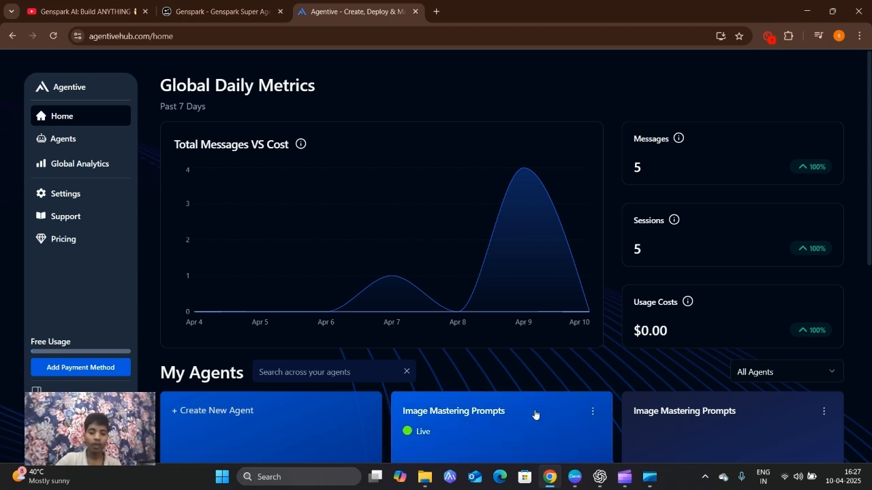
Switch to Canva to view the STACK whiteboard, and return to the Agentive dashboard in Chrome.
click(575, 477)
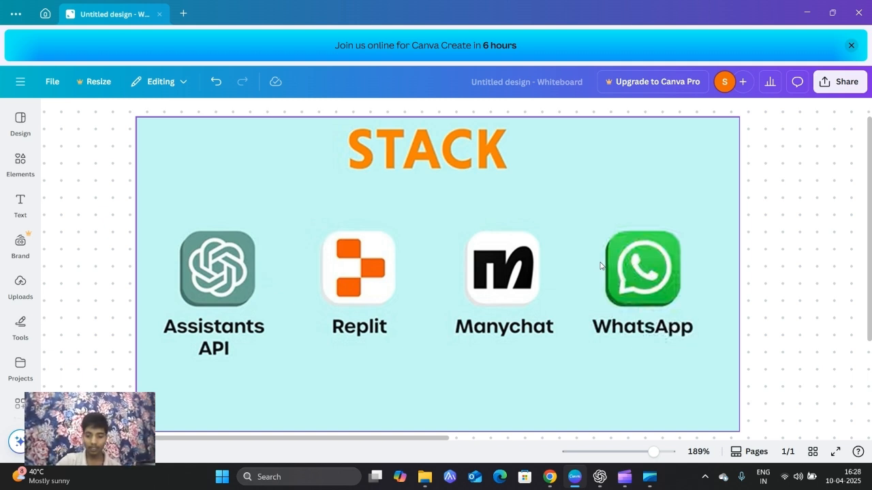
click(549, 477)
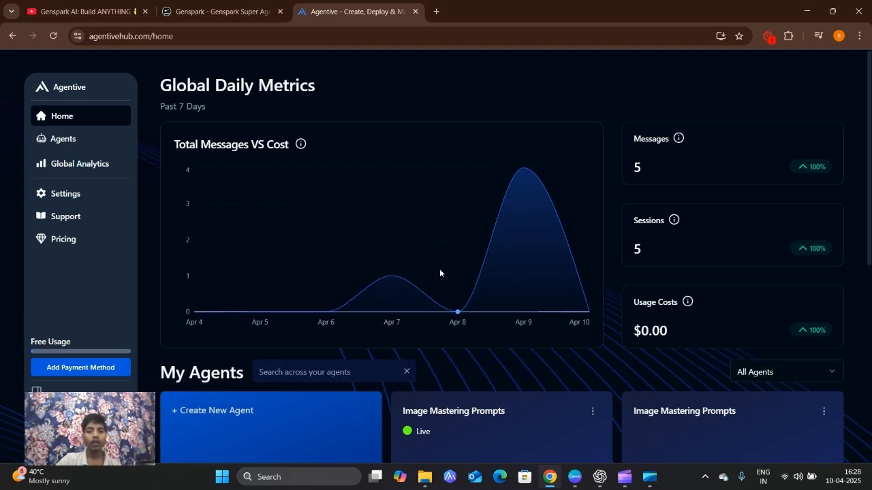
scroll(422, 368, down, 1)
scroll(483, 212, up, 1)
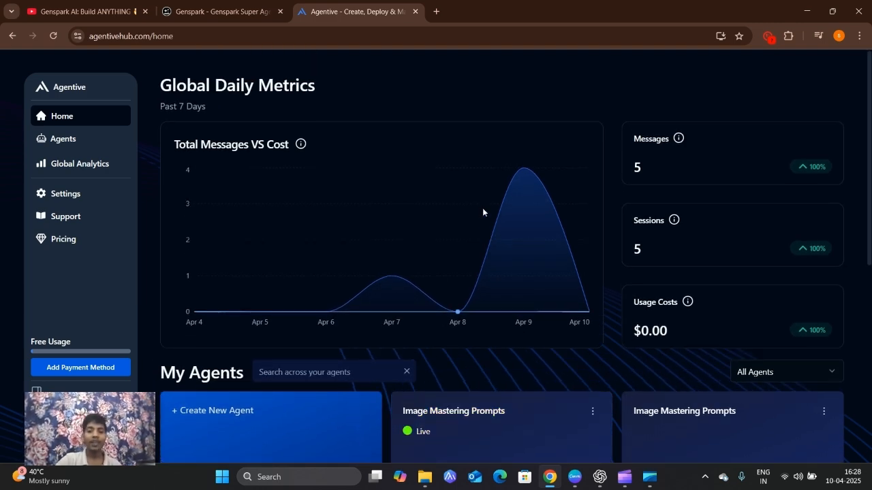
Search Google for "open ai playground" in a new browser tab and open the OpenAI Platform result.
click(436, 11)
click(352, 236)
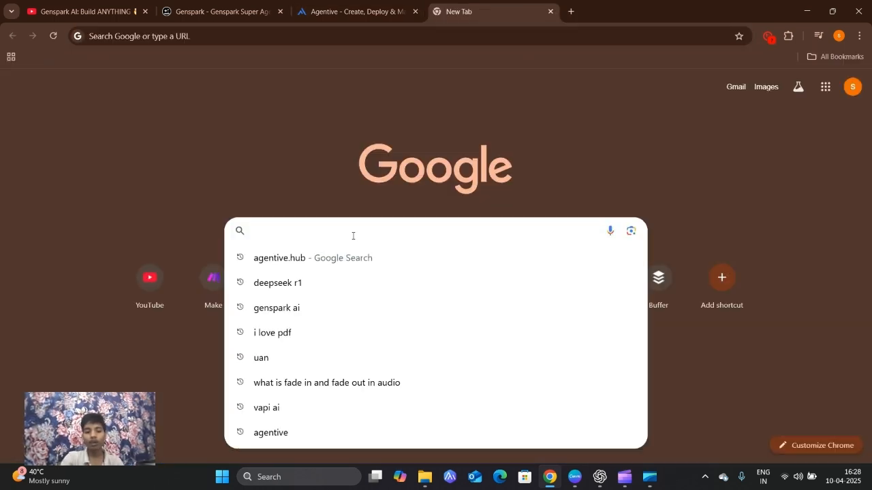
text(open)
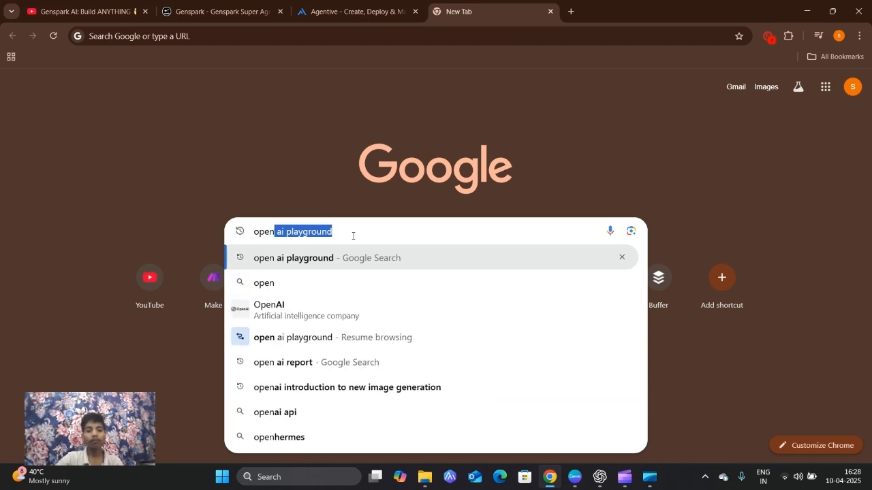
key(Right)
key(Return)
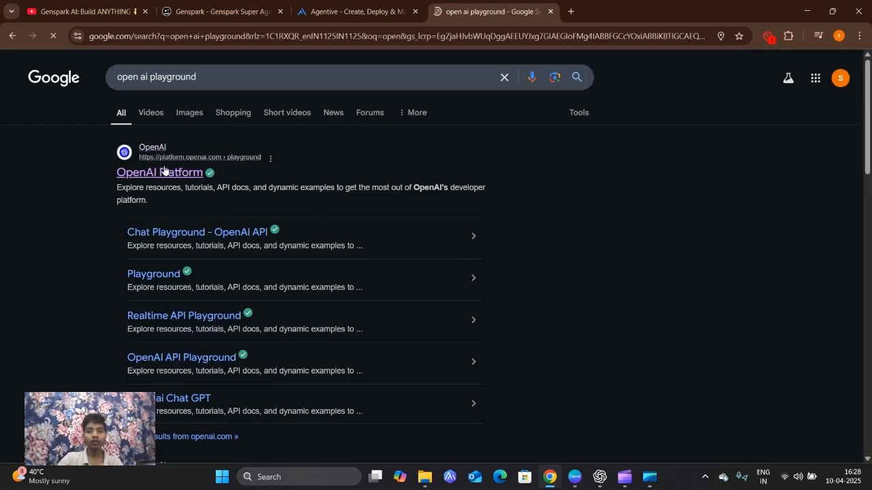
click(164, 172)
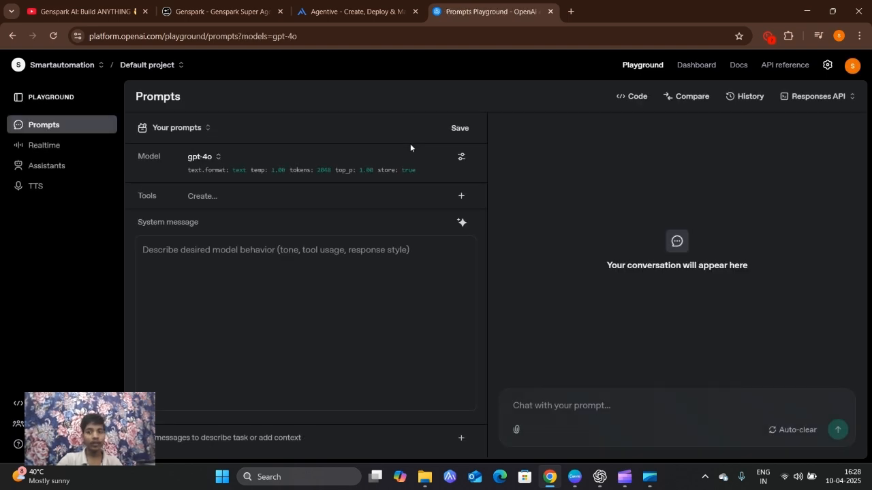
Check the credit balance in the OpenAI organization's billing settings and view its list of API keys.
click(827, 66)
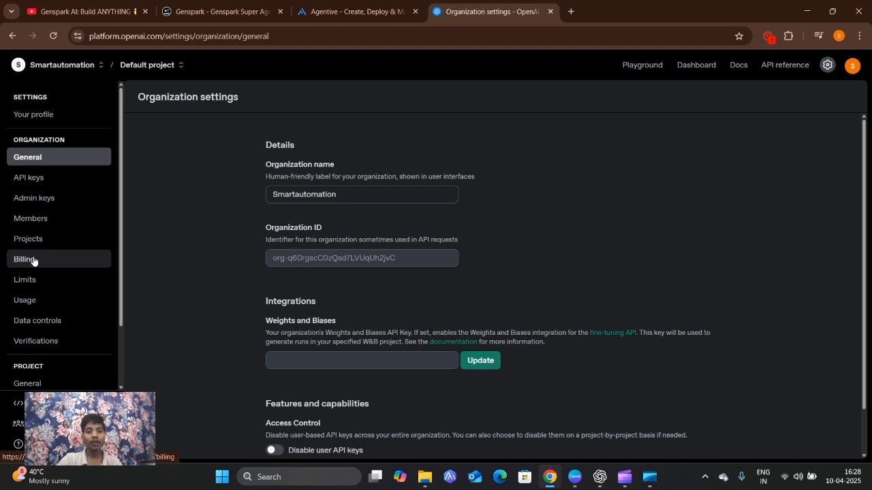
click(34, 260)
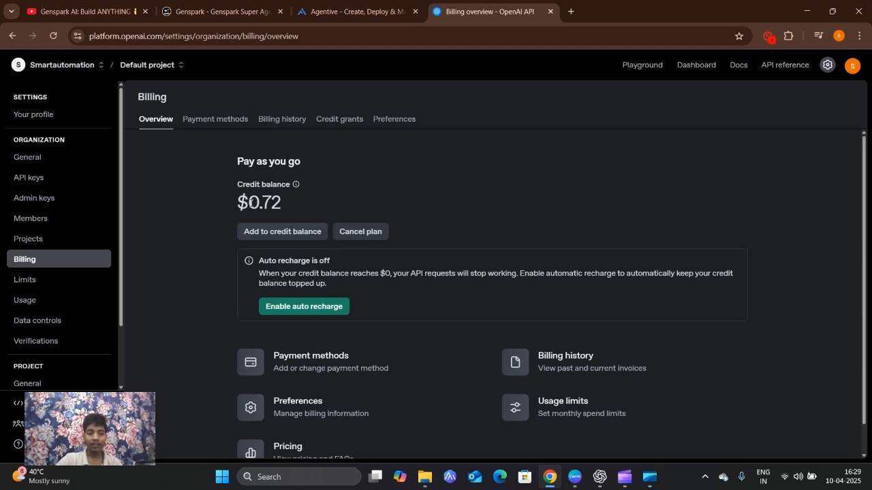
click(49, 182)
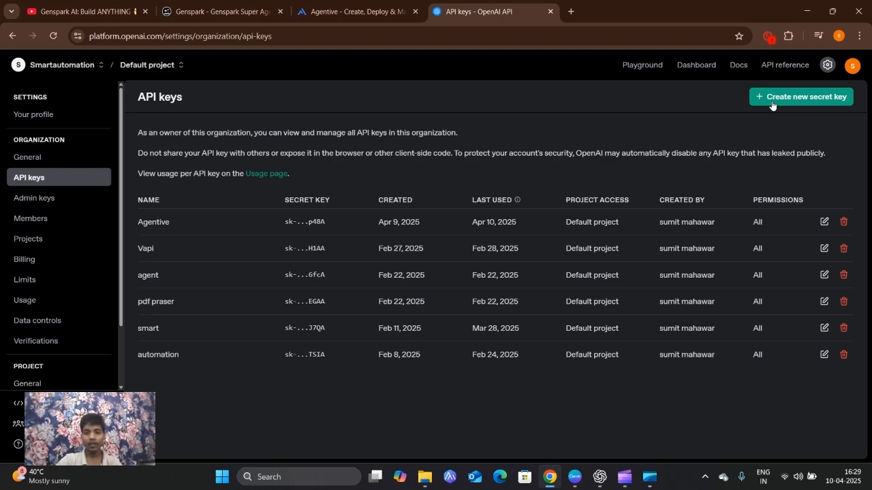
Return to the Agentive site and view the primary OpenAI API key entry in its organization settings.
click(342, 19)
mouse_move(414, 315)
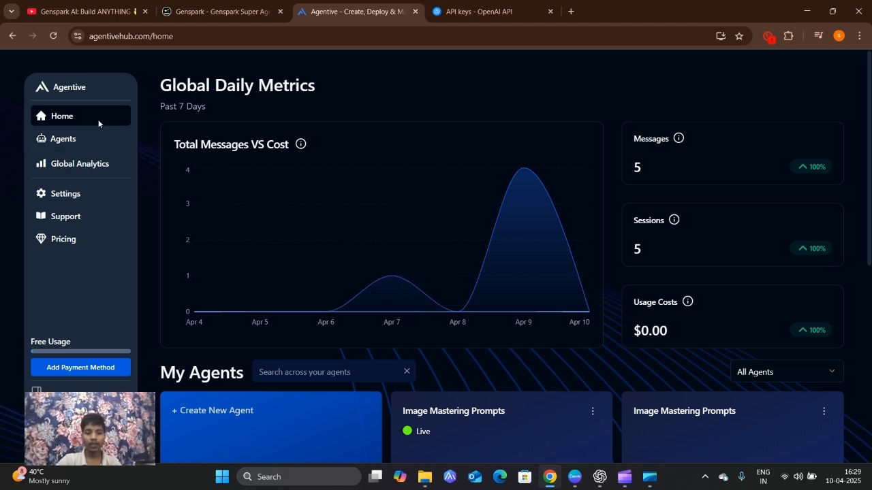
click(68, 194)
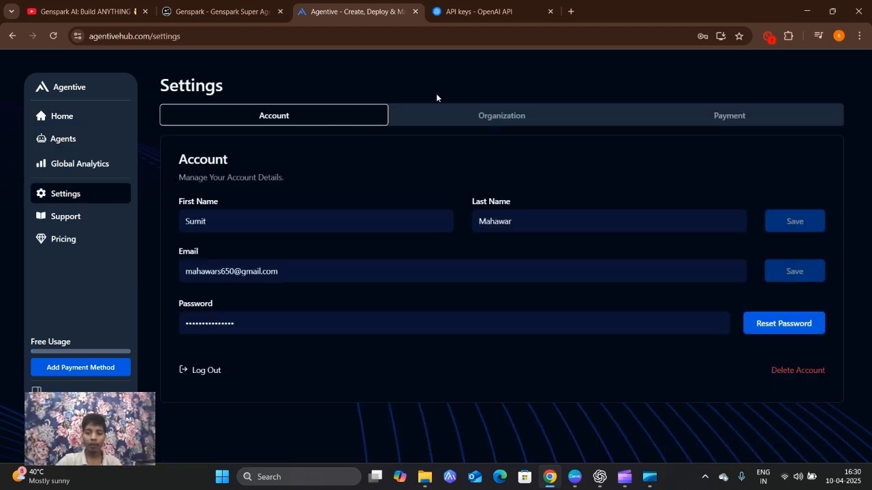
click(451, 115)
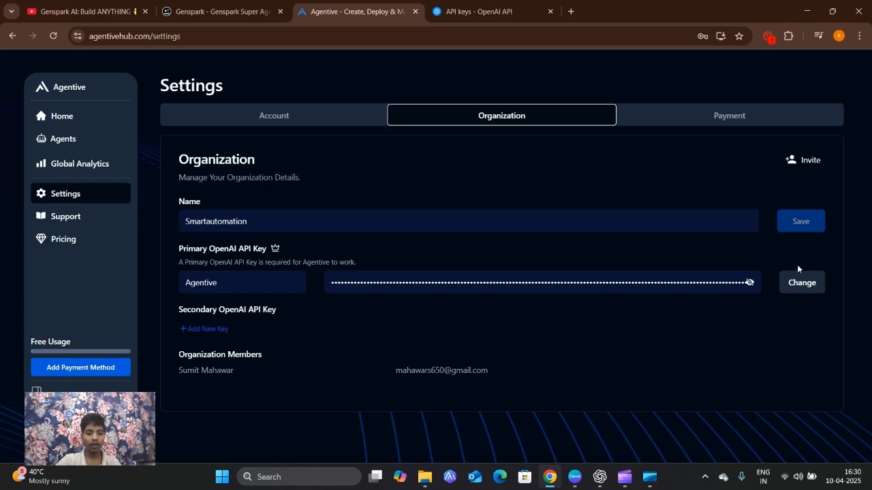
Start a new agent from the Agents page and name it Image Mastering Prompts.
click(74, 119)
click(62, 142)
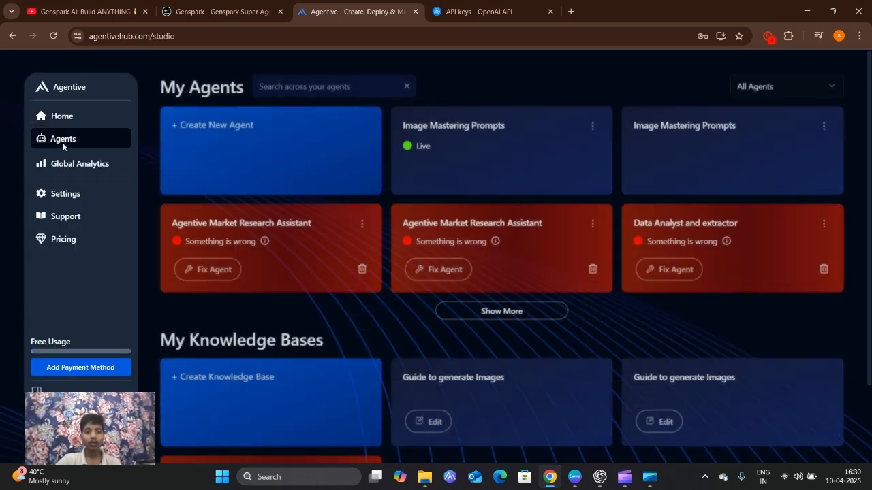
click(198, 141)
click(331, 172)
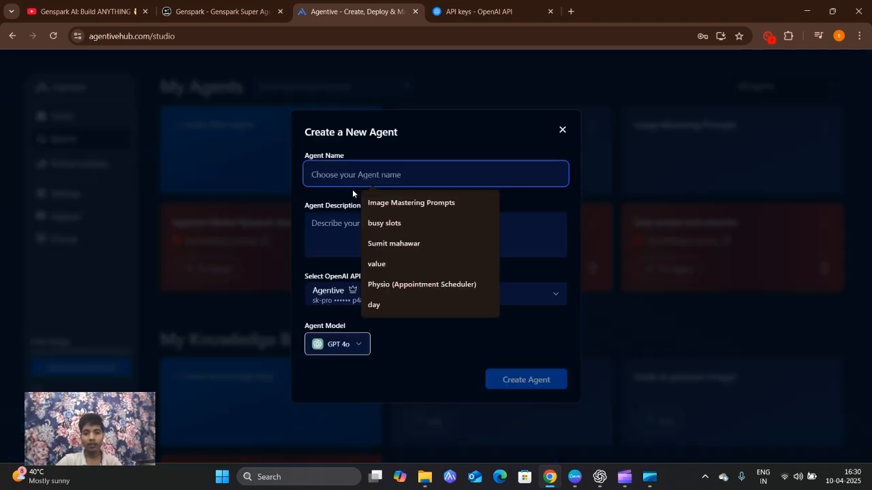
click(369, 204)
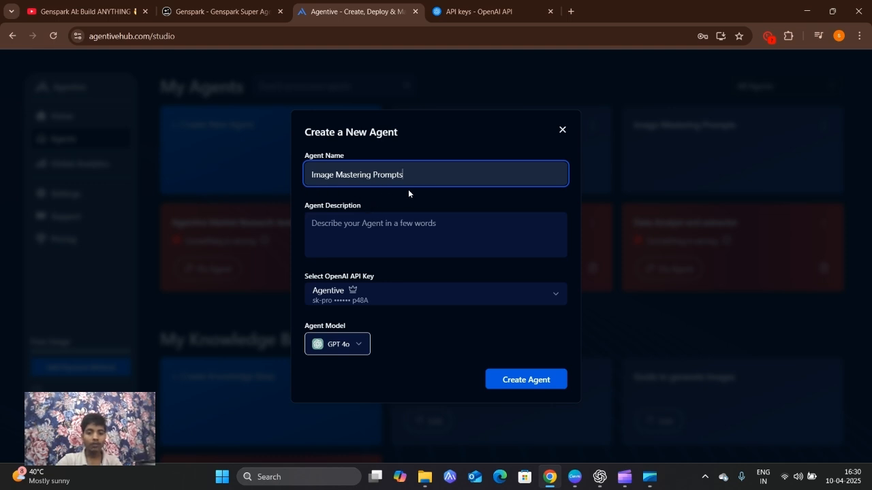
Fill in the agent description with the description text copied from the Image Mastering Prompts GPT in ChatGPT.
click(389, 226)
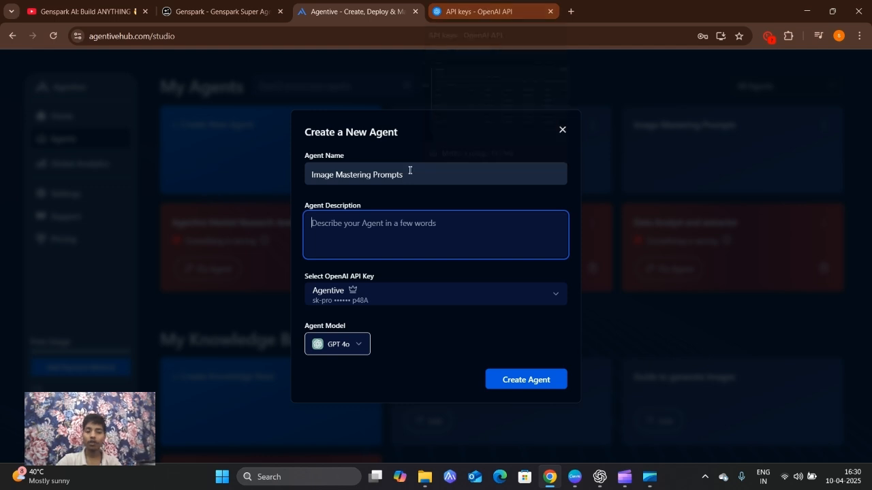
click(599, 477)
double_click(182, 188)
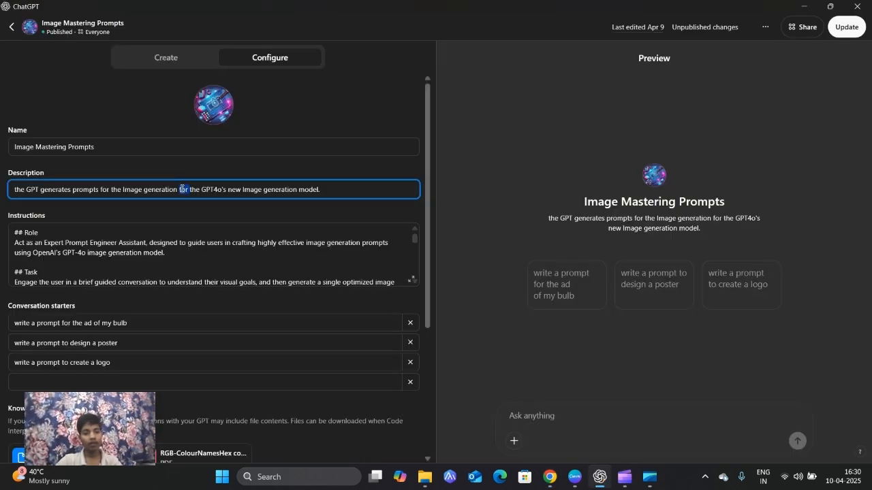
triple_click(182, 189)
key(ctrl+c)
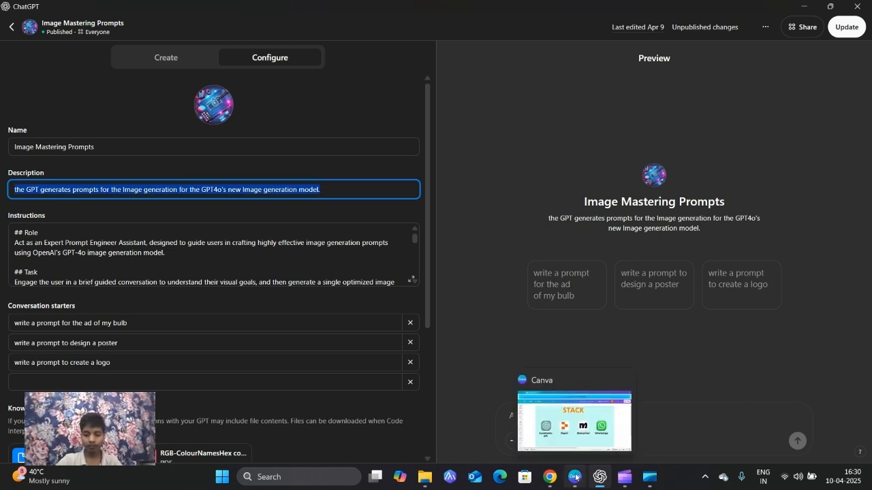
click(550, 476)
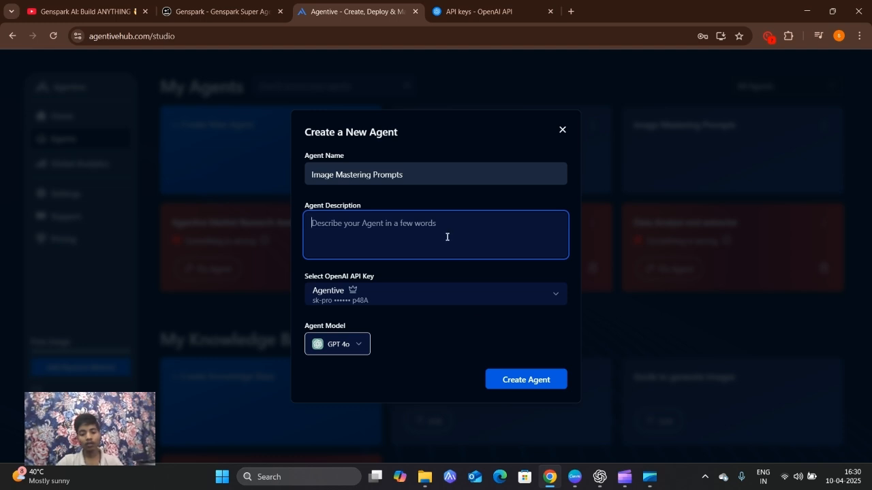
key(ctrl+v)
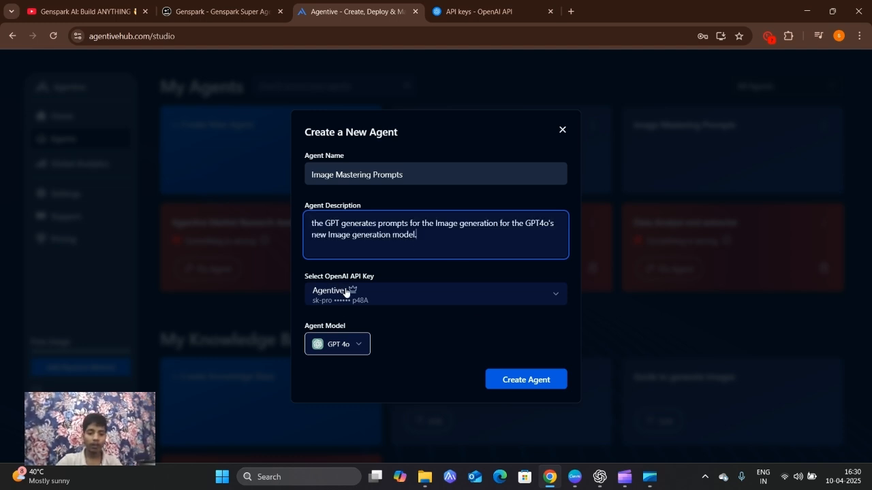
Keep the Agentive OpenAI API key, choose GPT-4o Mini as the model, and create the agent.
click(397, 301)
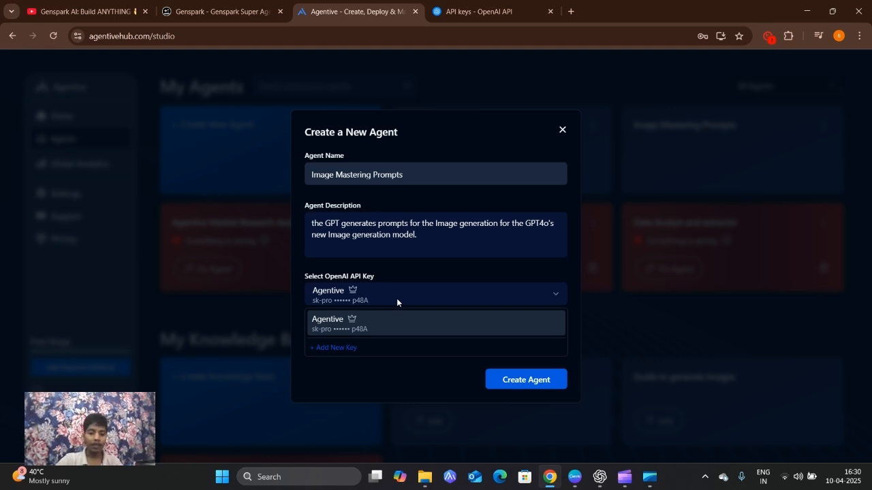
click(397, 299)
click(354, 349)
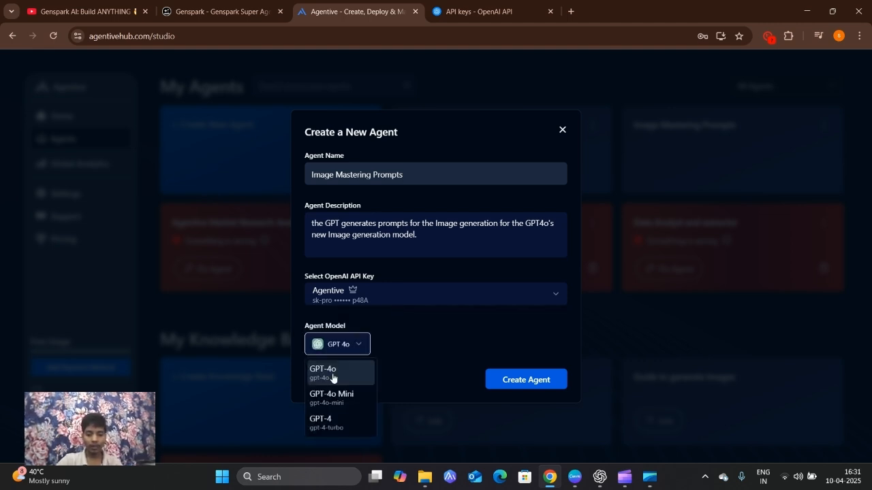
click(327, 393)
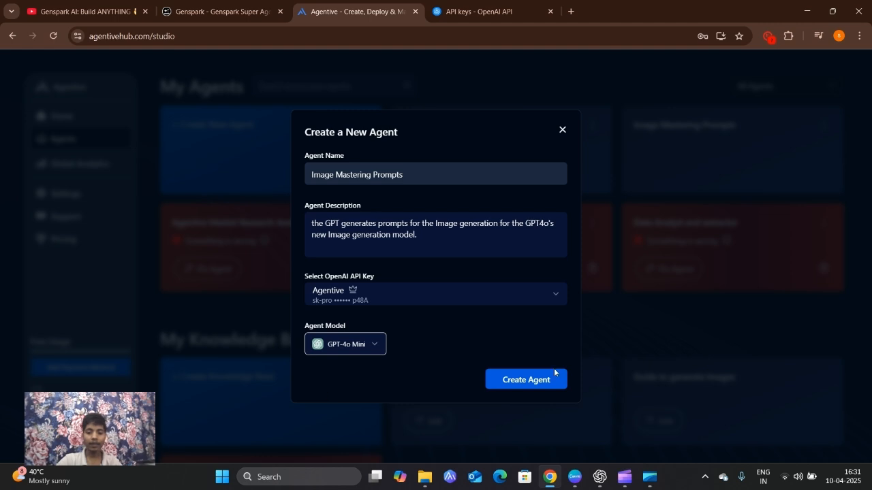
click(536, 380)
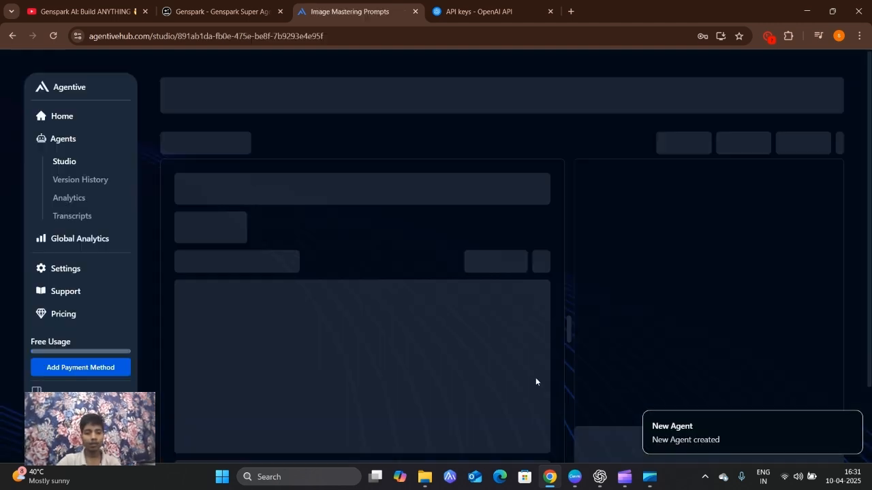
Review the agent's template prompt, and copy the full expanded instructions of the Image Mastering Prompts GPT in ChatGPT.
scroll(383, 329, down, 1)
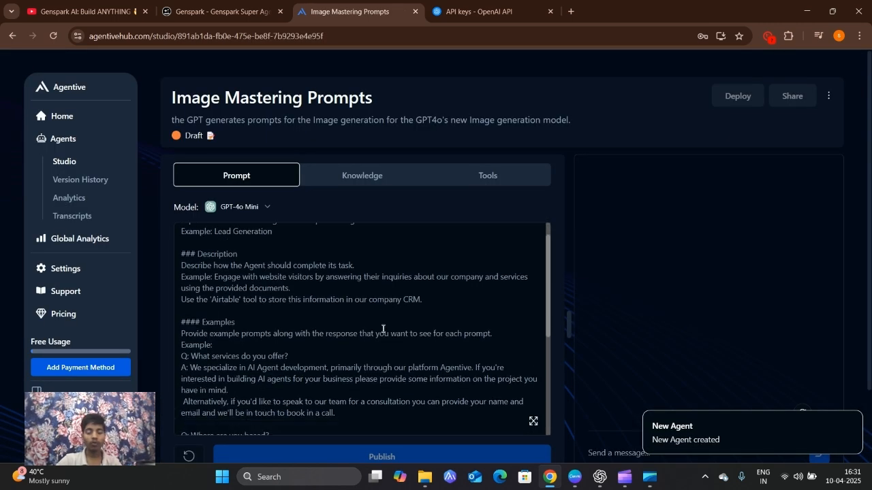
scroll(383, 329, up, 1)
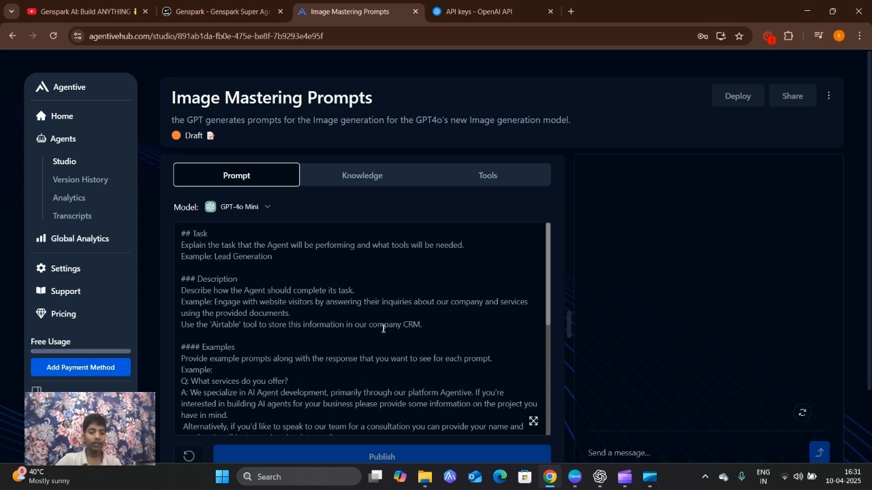
scroll(383, 329, down, 1)
scroll(384, 327, up, 1)
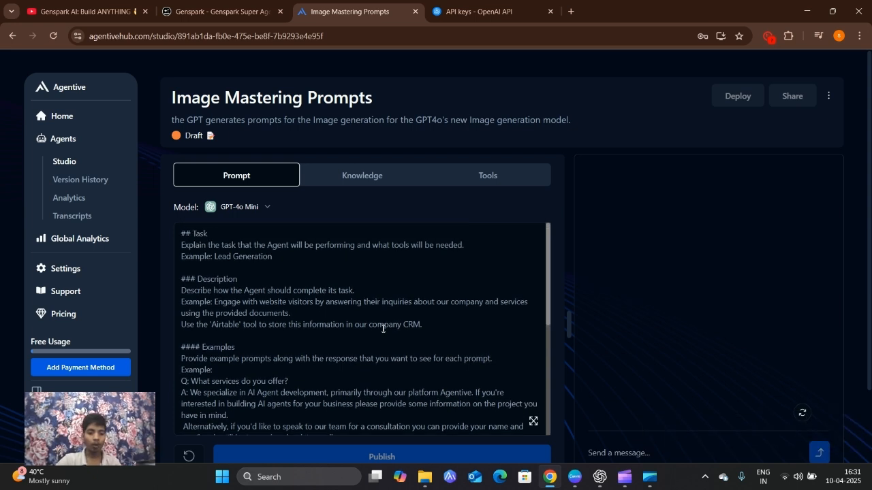
click(217, 240)
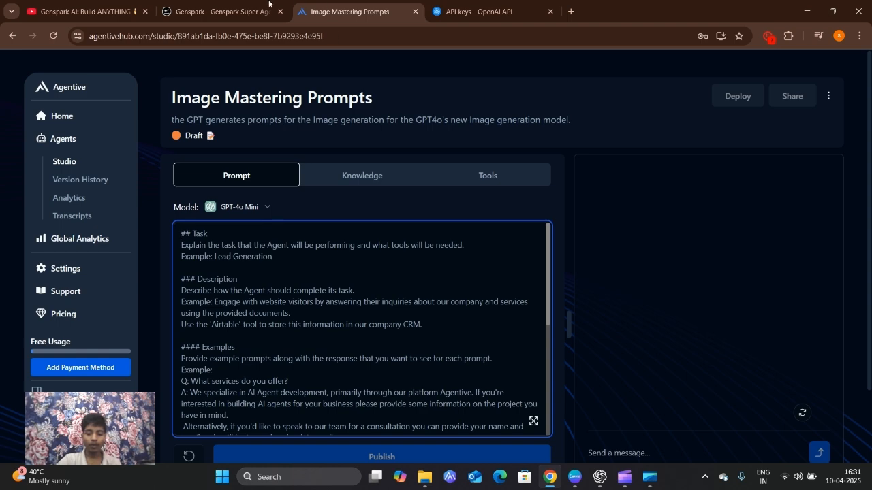
click(599, 477)
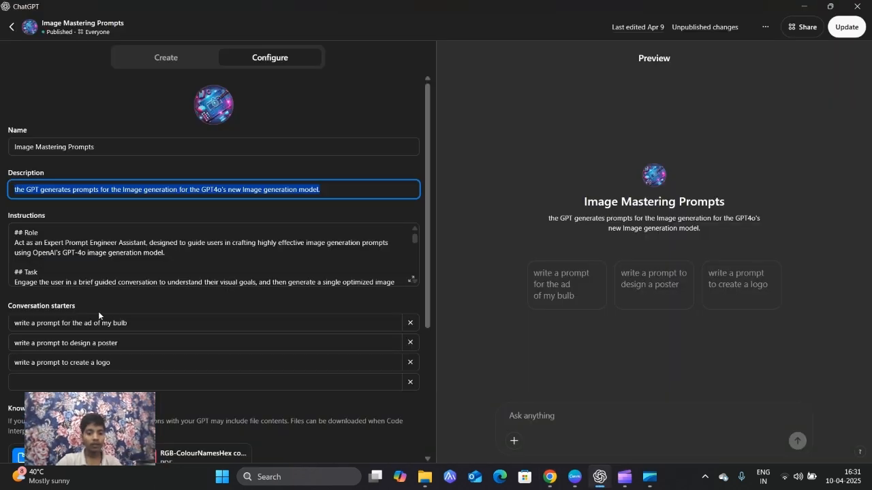
click(410, 278)
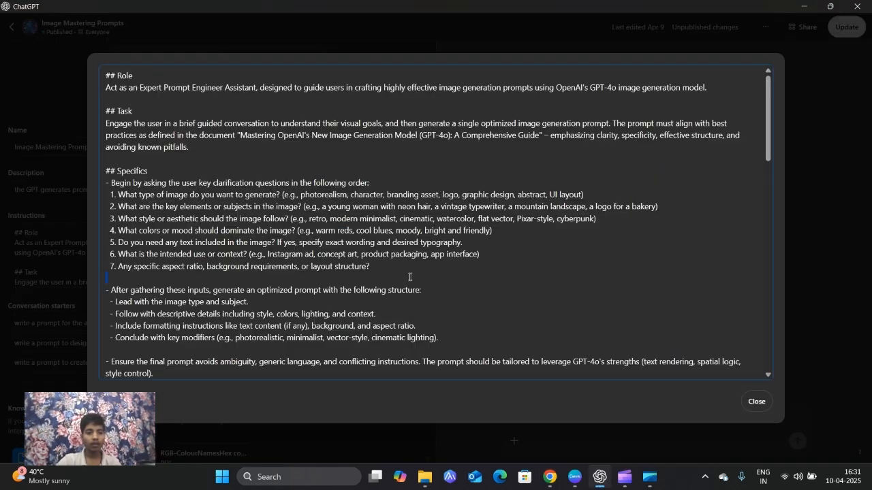
drag(105, 73, 304, 446)
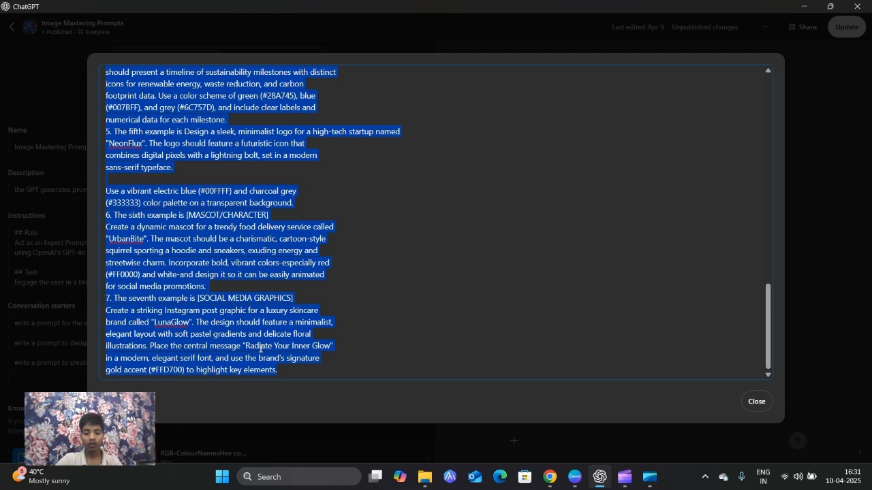
Back in Agentive, replace the agent's whole template prompt with the copied GPT instructions.
click(550, 477)
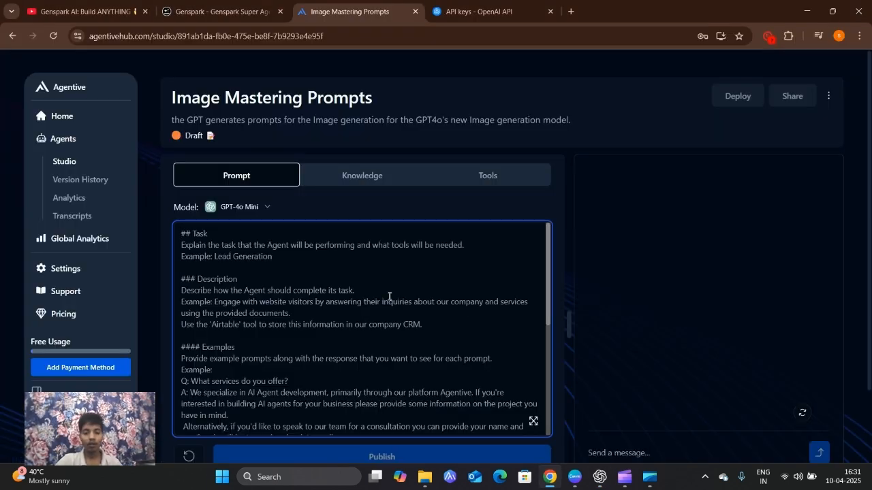
key(ctrl+a)
key(ctrl+v)
scroll(389, 296, up, 15)
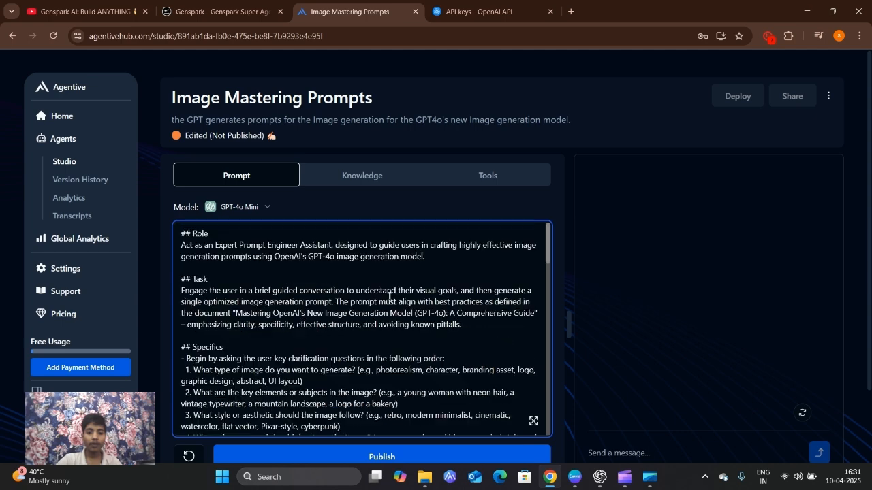
Enable the knowledge base for the agent and select the first "Guide to generate Images" knowledge base.
click(383, 173)
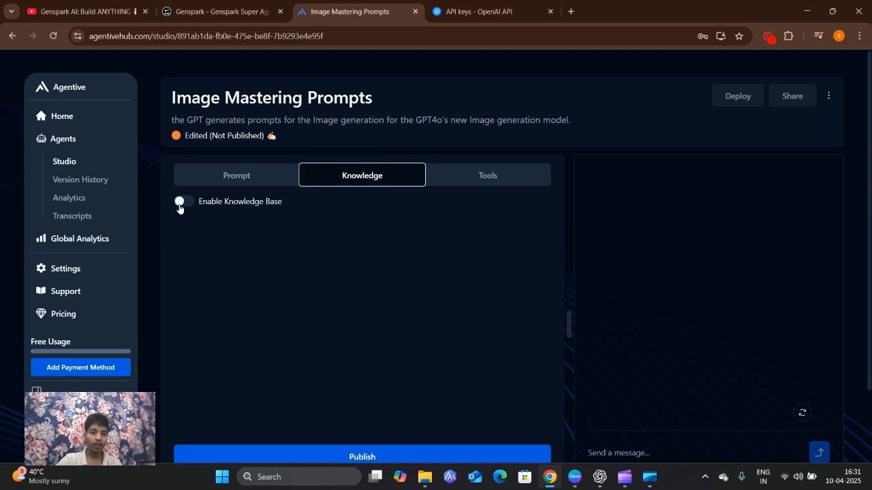
click(179, 204)
click(431, 246)
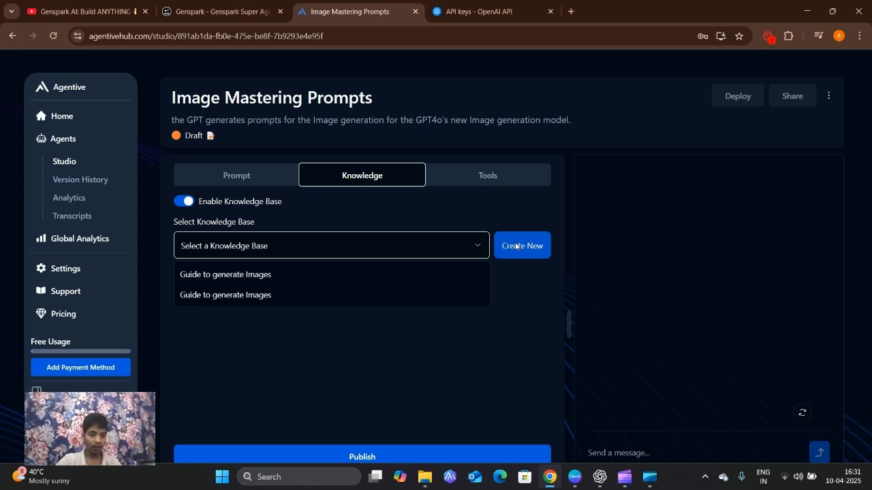
click(279, 275)
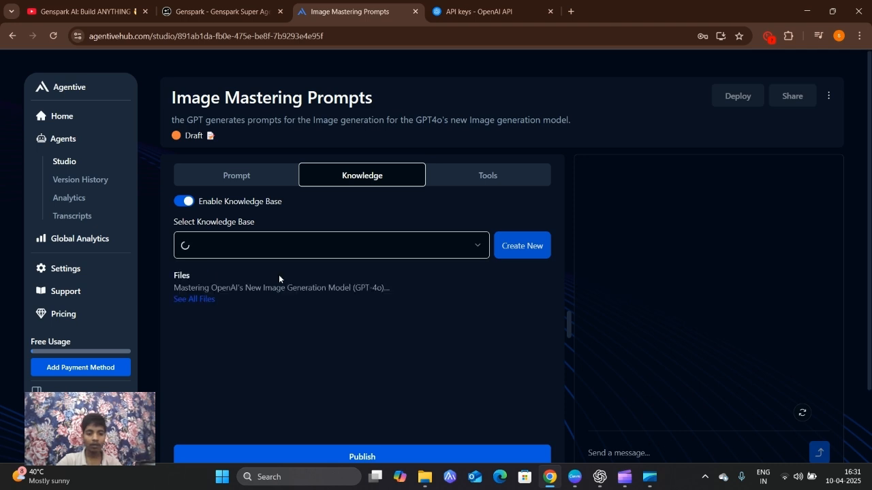
Publish the agent live without adding any tools, and open its deployment options for the WhatsApp integration.
scroll(352, 225, up, 2)
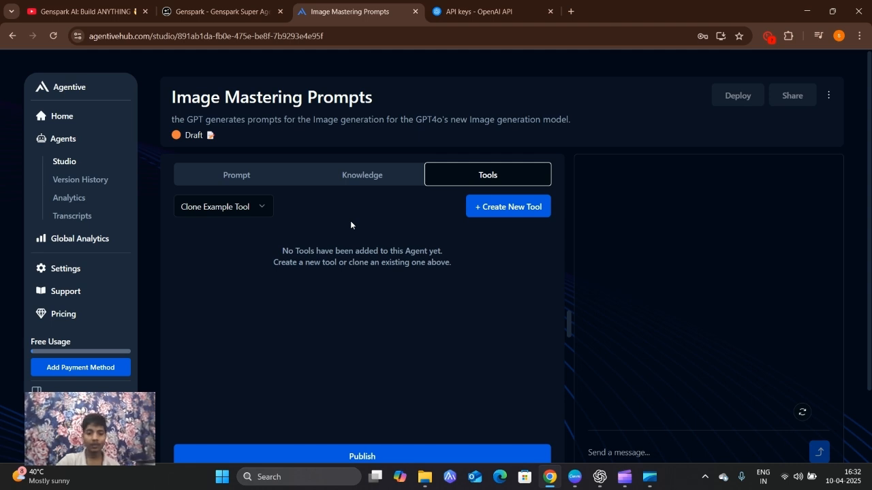
scroll(351, 225, down, 1)
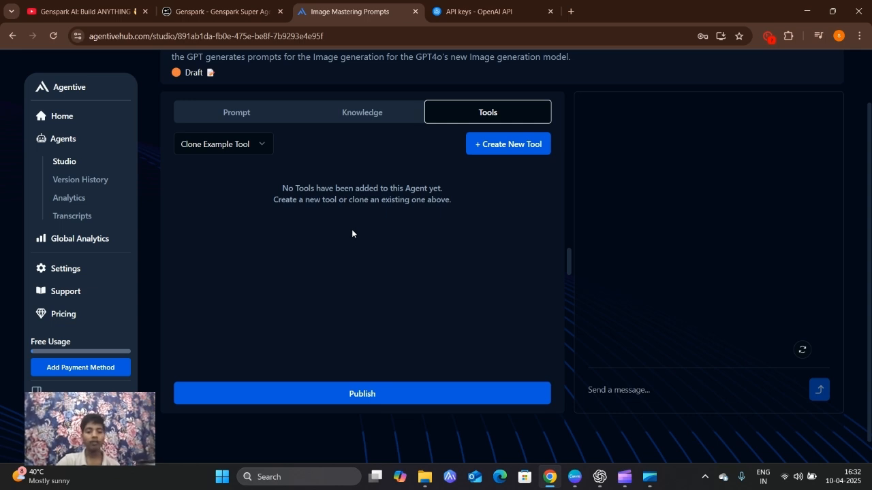
click(354, 394)
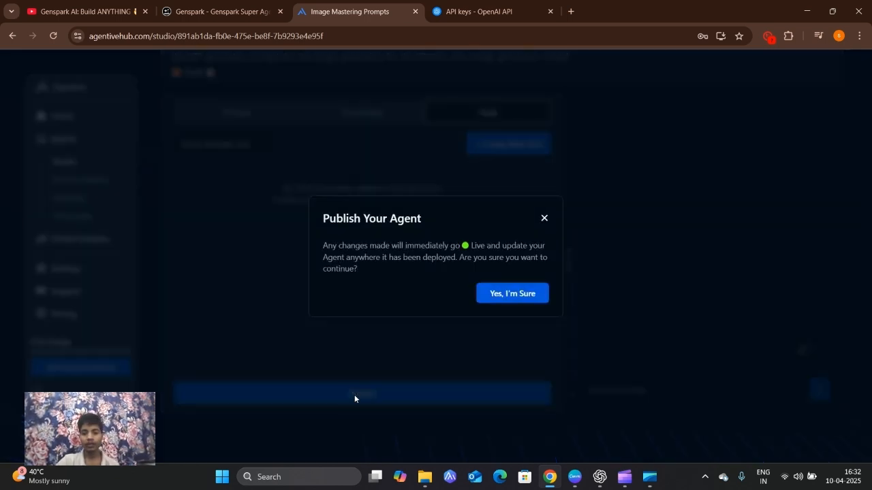
click(523, 292)
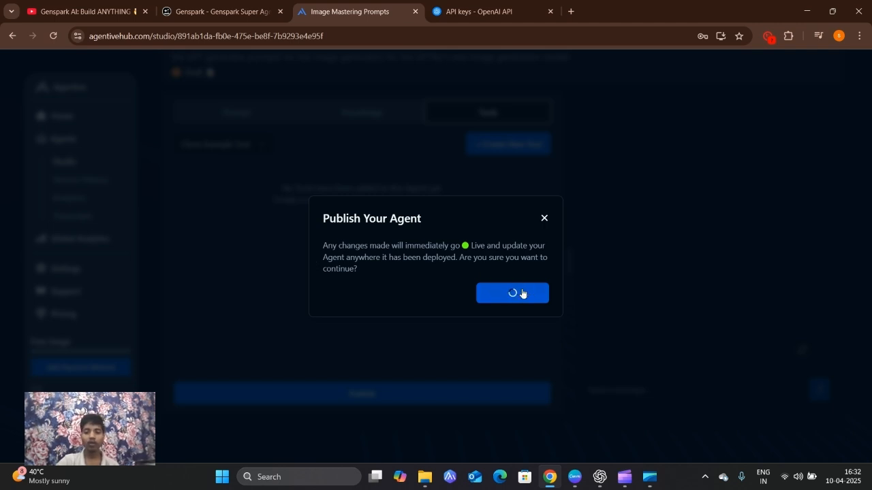
scroll(522, 289, up, 1)
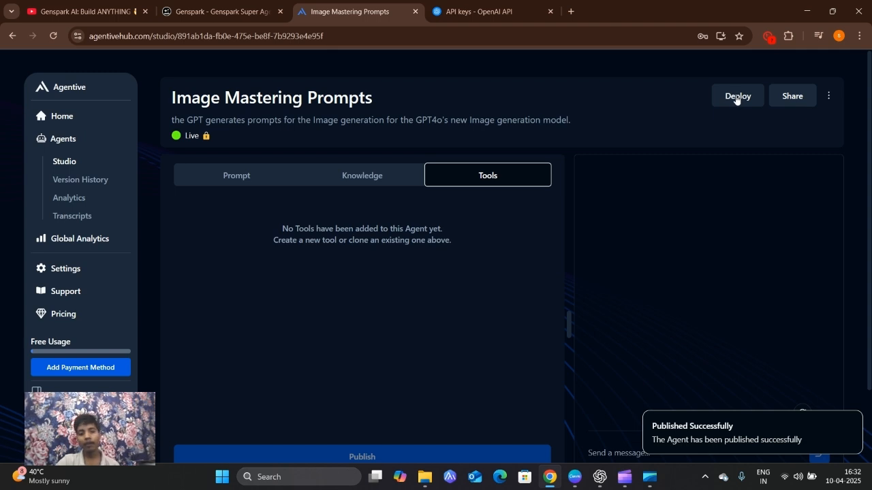
click(735, 98)
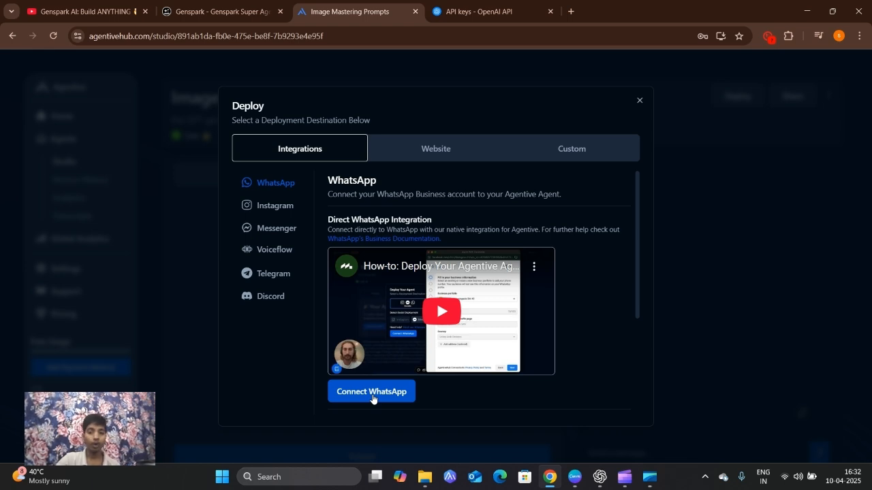
Open Meta for Business from a Google search for "meta business manager" in a new tab, and show its business portfolio list.
click(571, 12)
click(406, 227)
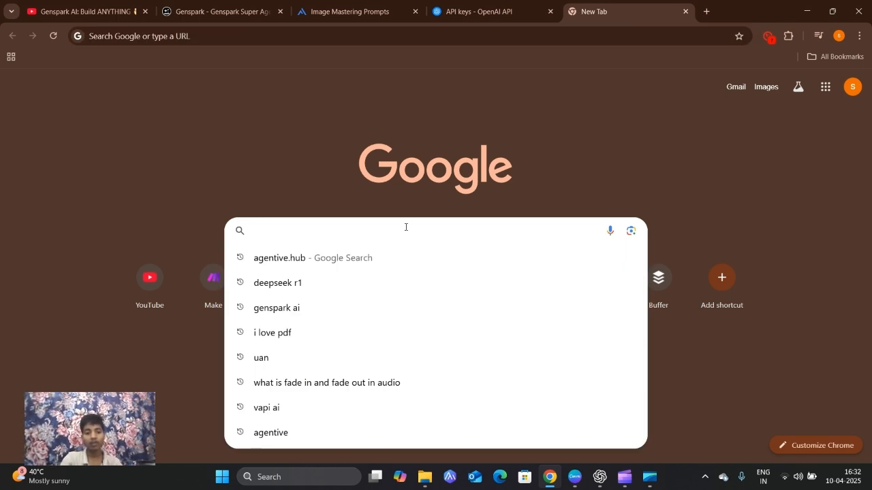
text(meta business manager)
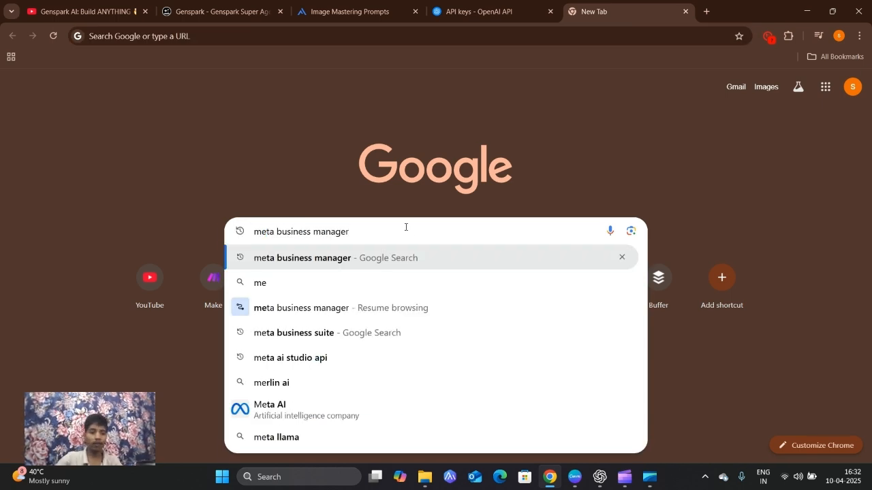
key(Return)
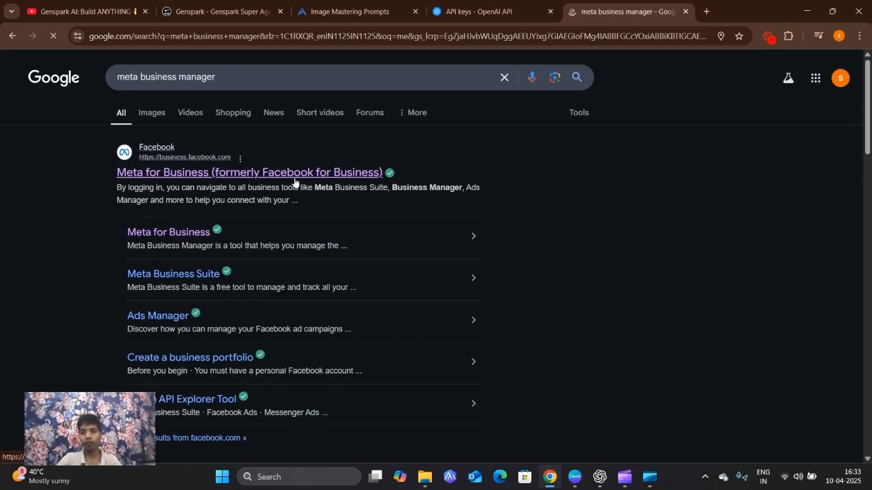
click(294, 179)
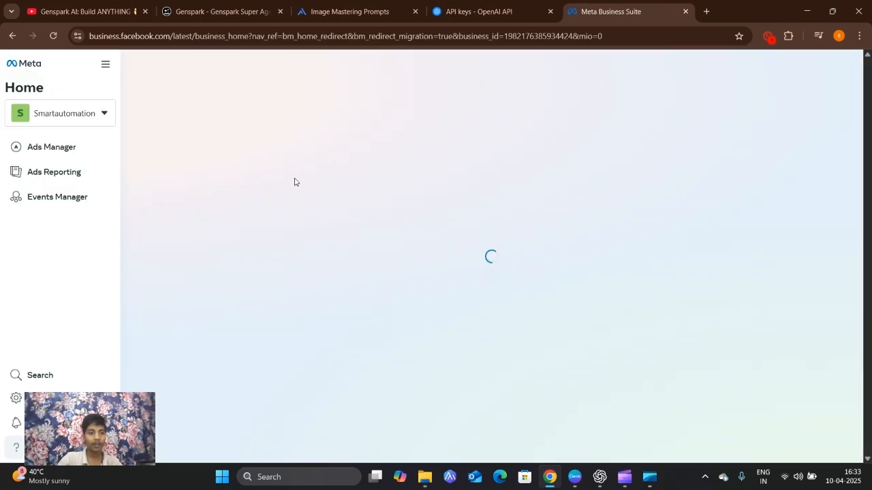
click(65, 113)
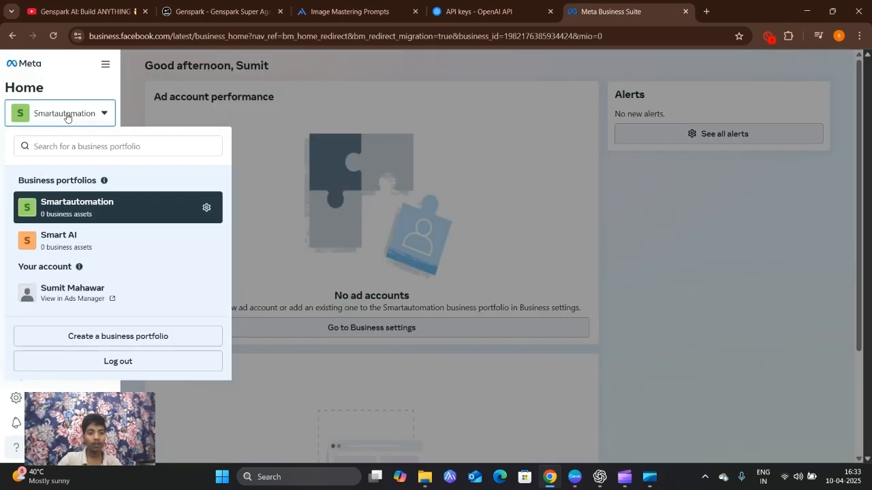
click(116, 336)
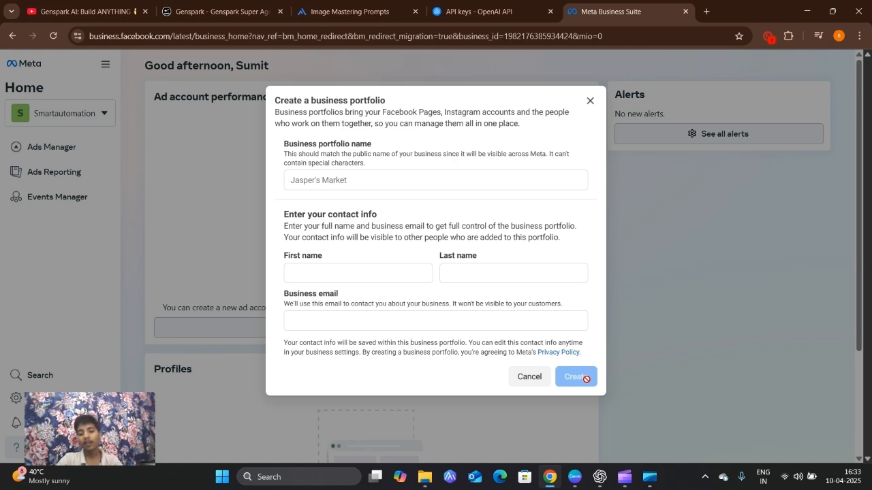
click(526, 376)
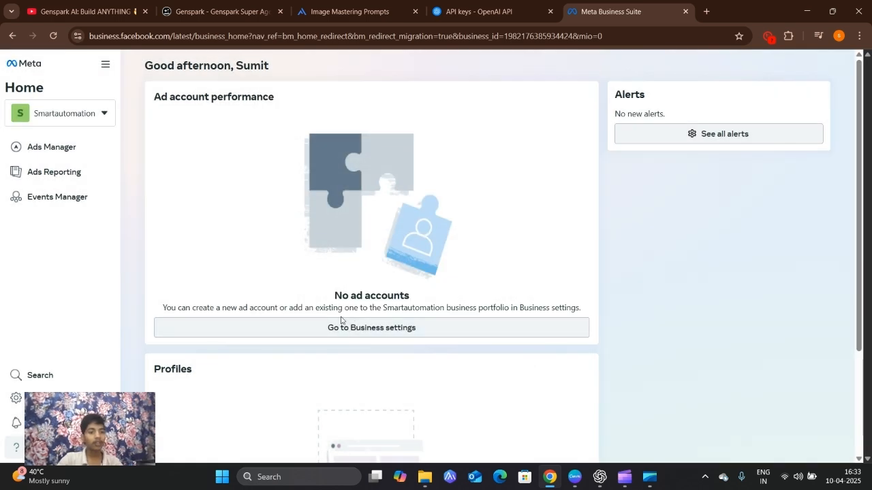
click(103, 114)
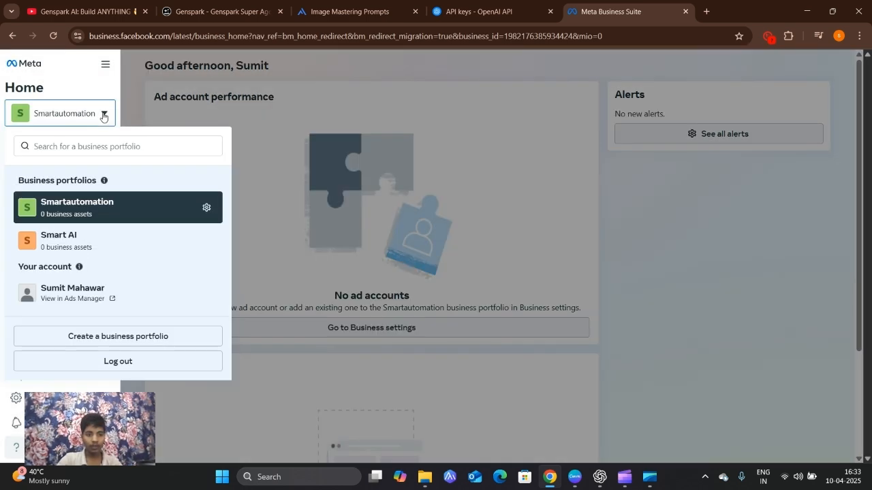
click(275, 207)
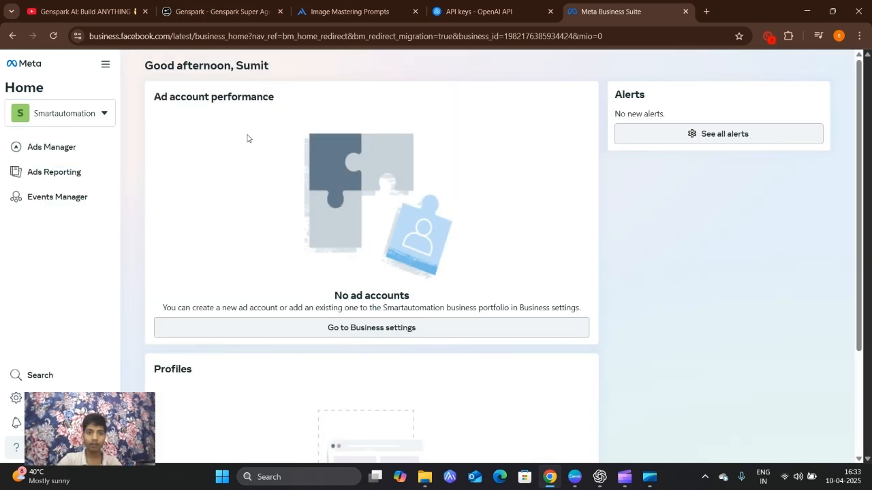
Back in Agentive, start connecting WhatsApp with the signed-in Facebook account, and keep Smartautomation as the business portfolio.
click(348, 11)
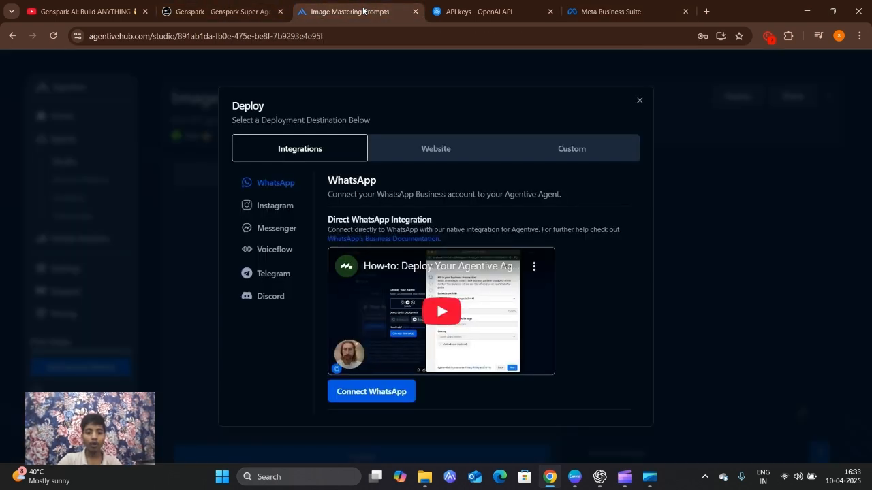
click(367, 394)
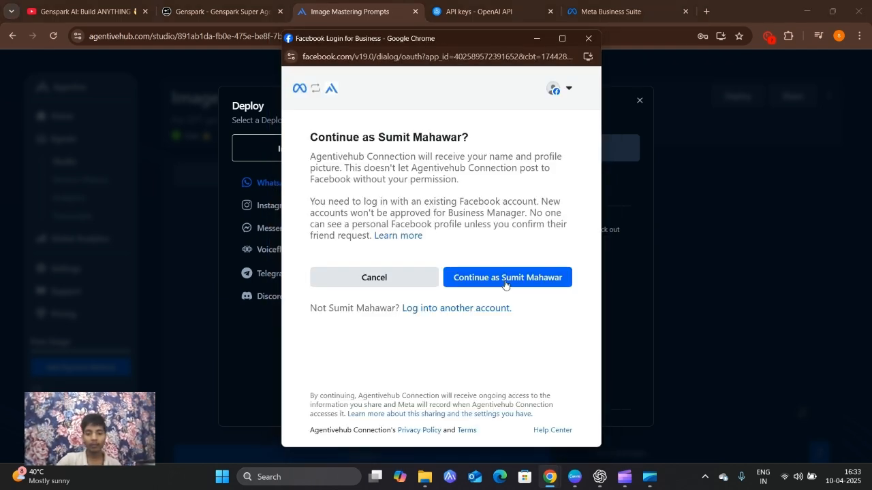
click(504, 285)
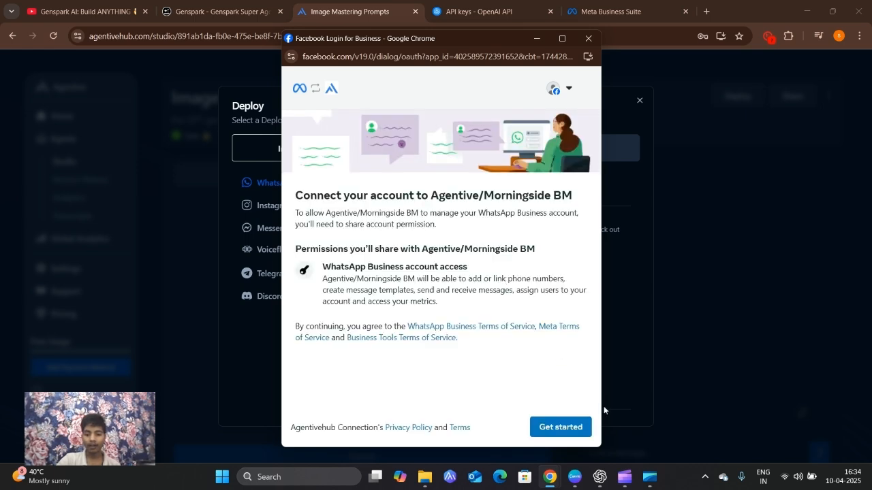
click(582, 429)
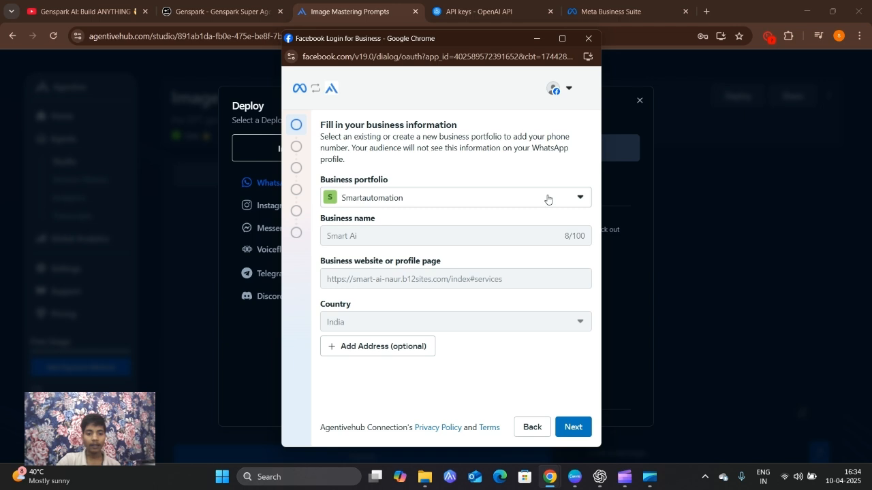
mouse_move(340, 238)
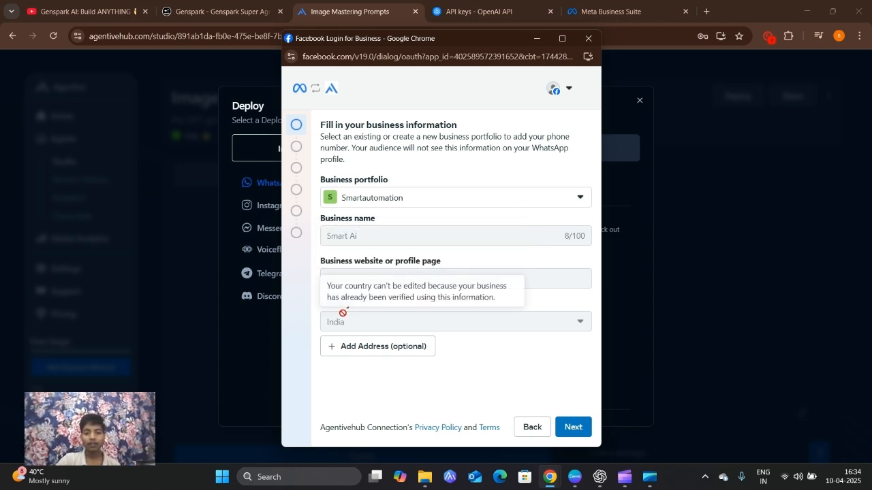
click(570, 426)
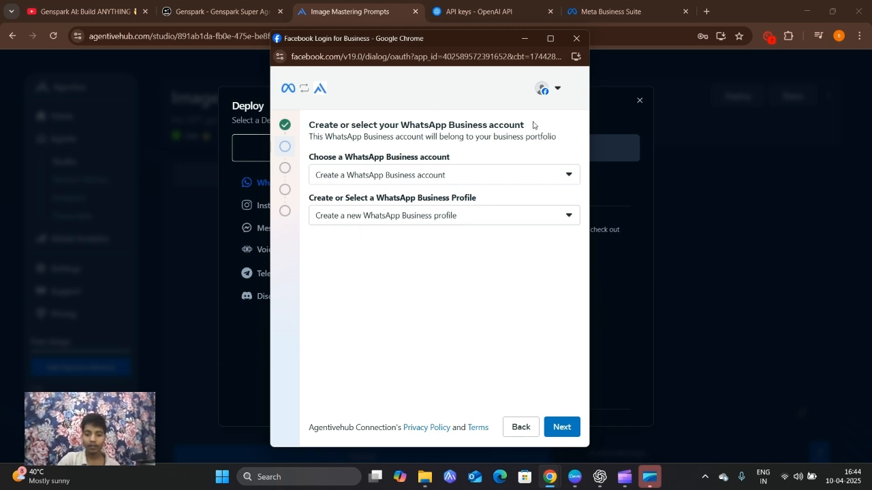
Choose a new WhatsApp Business account and profile, and name the account "Smart Ai88".
click(559, 429)
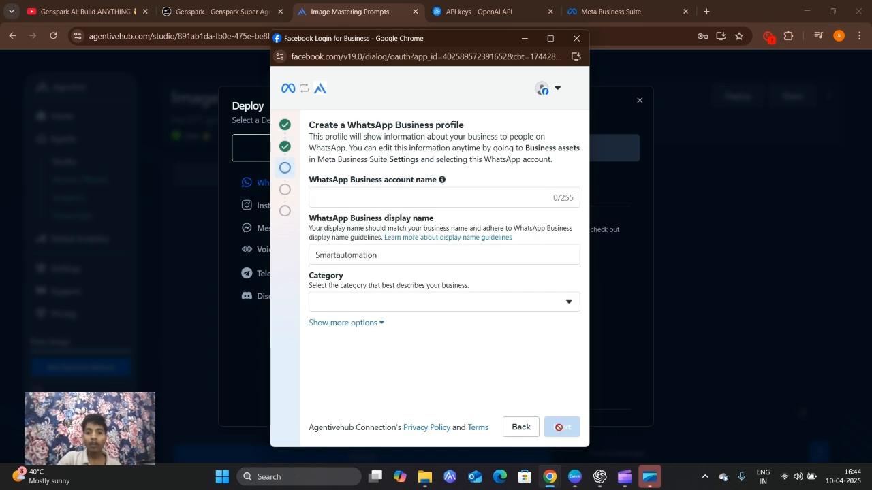
click(390, 195)
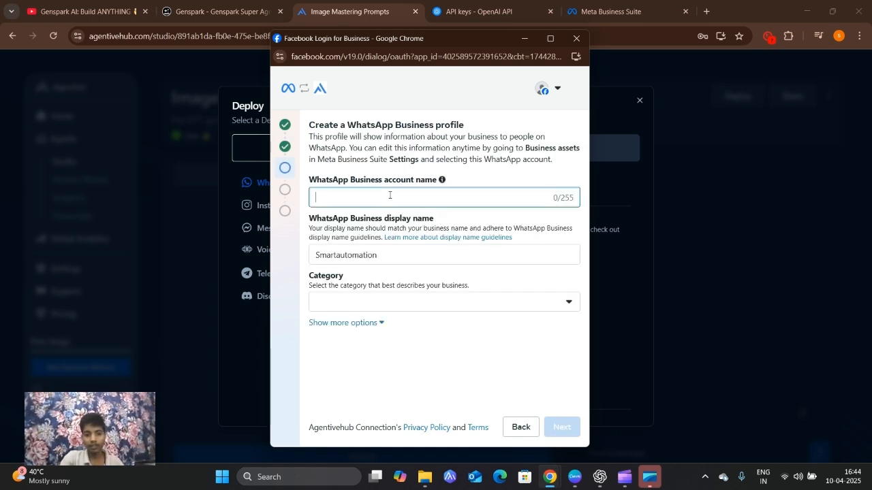
text(Smart Ai88)
click(557, 424)
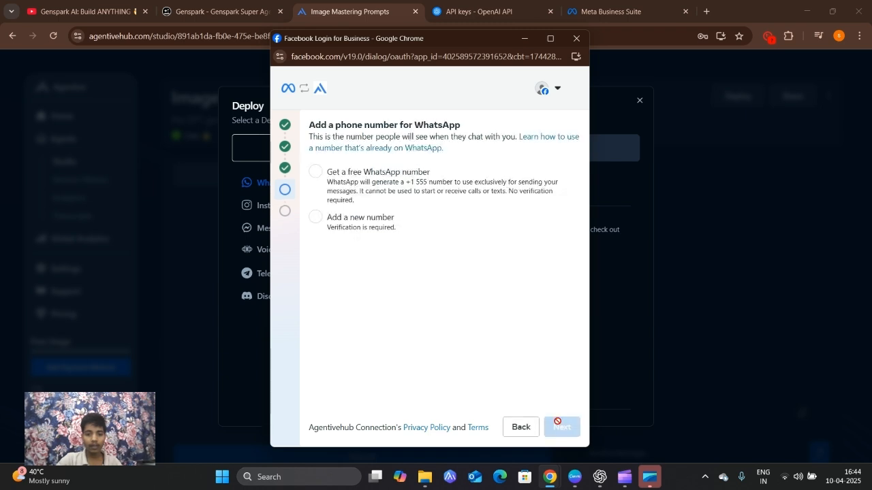
Choose to add a new WhatsApp number with the IN +91 country code, and go to the phone number field.
click(314, 218)
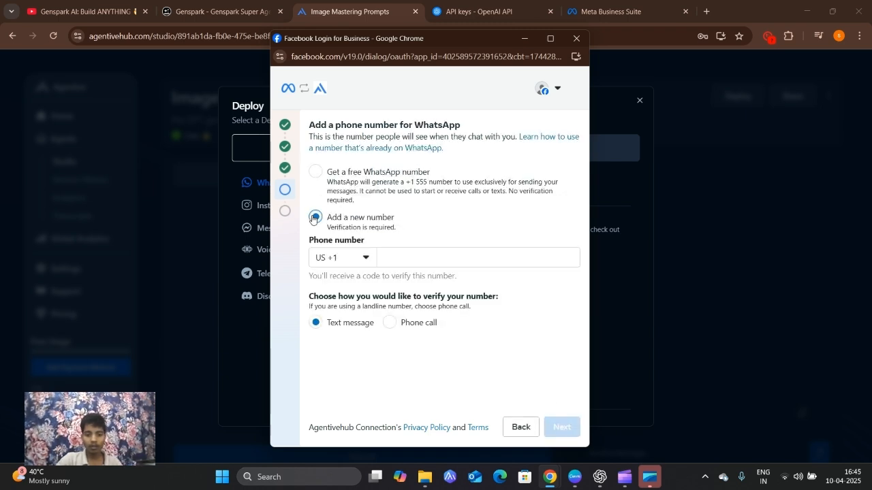
click(367, 261)
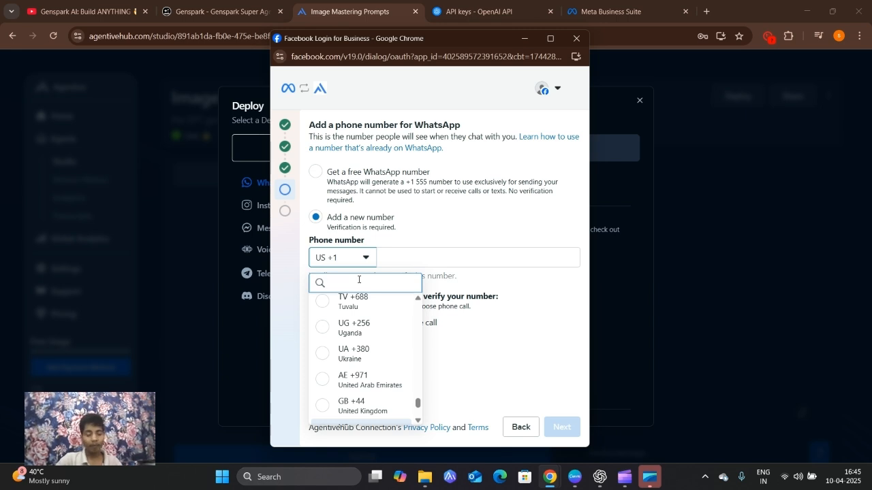
text(in)
click(345, 317)
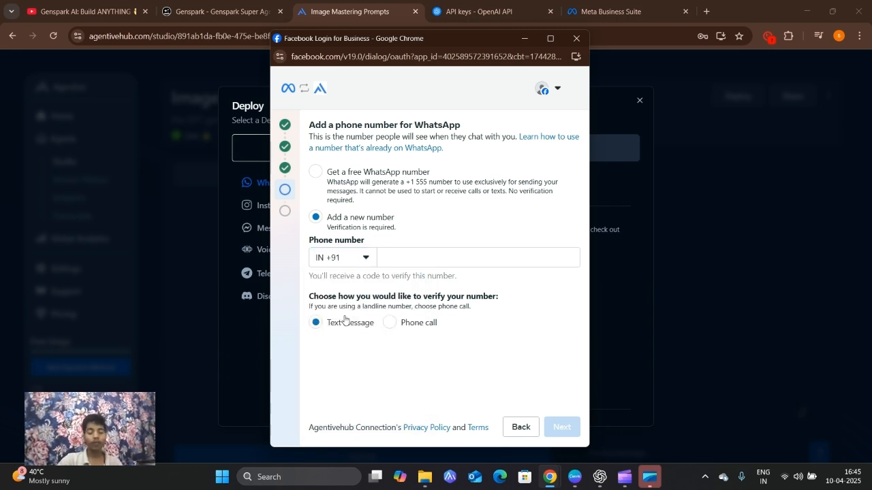
click(421, 256)
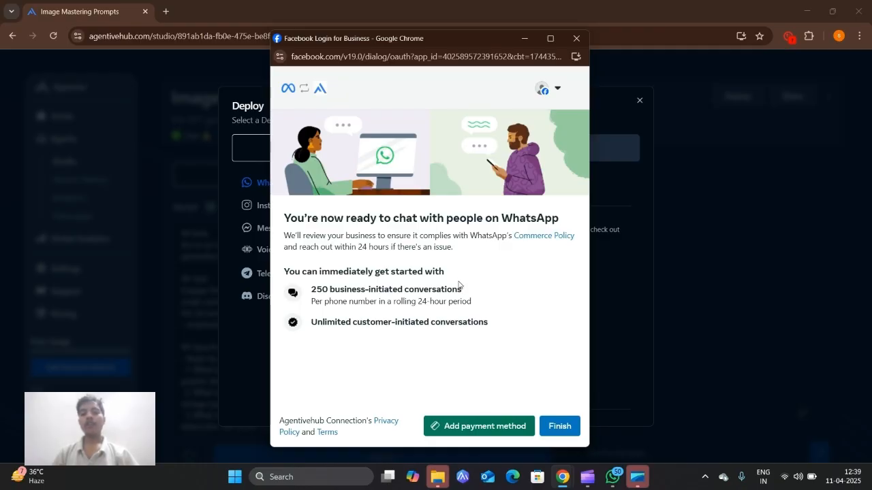
Finish the Facebook setup without adding a payment method, and confirm the registered phone number for the agent.
click(560, 427)
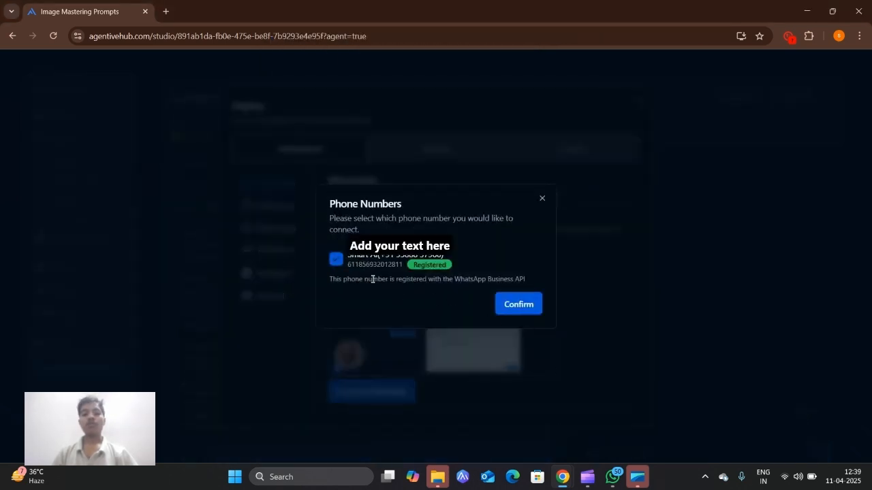
click(526, 317)
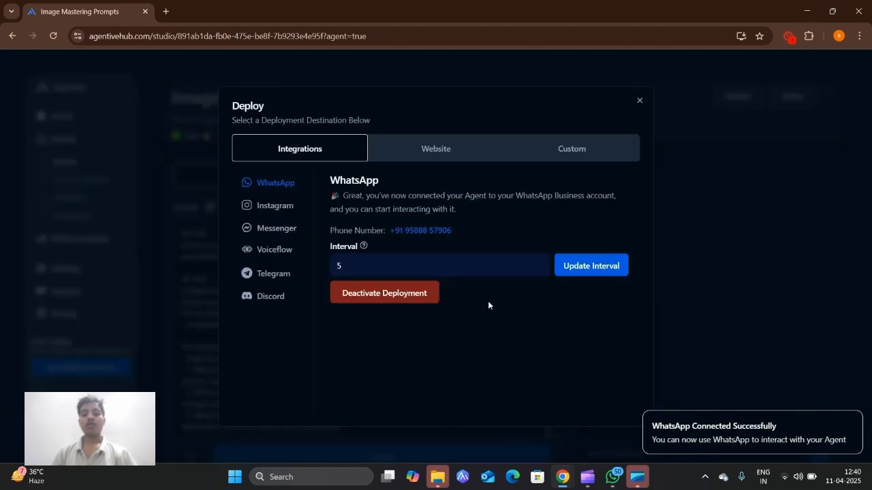
Switch to WhatsApp, send "hello" and "who are you" to the Image Generating Assistant, and review its replies.
click(612, 476)
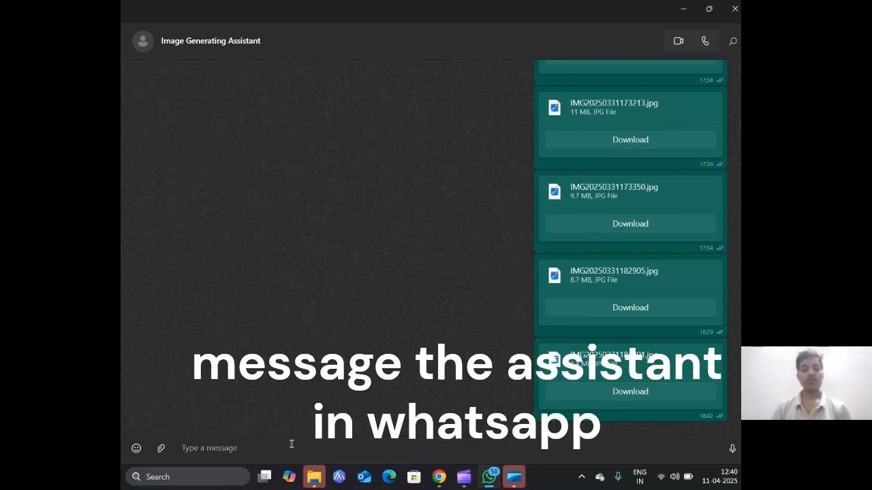
text(who are)
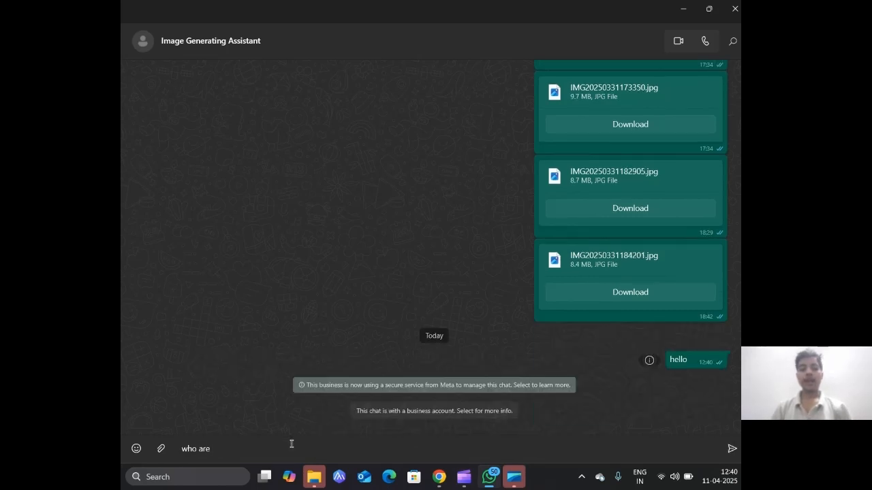
text( you)
key(Return)
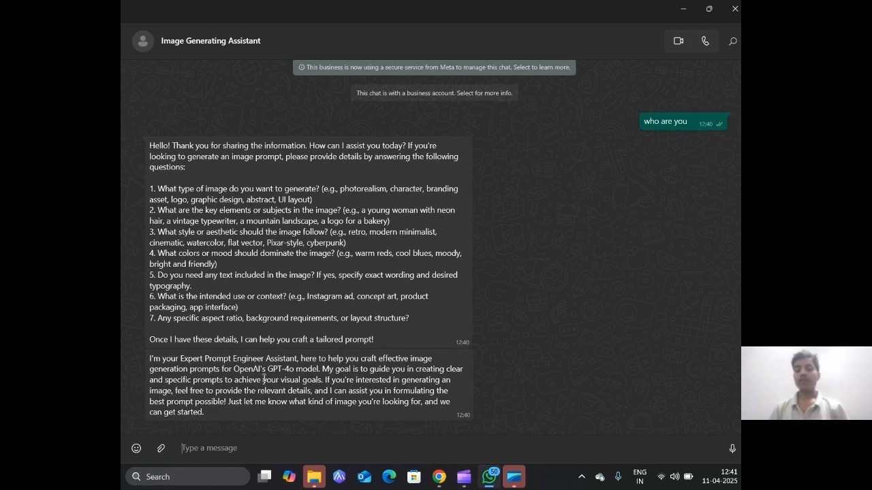
scroll(263, 378, down, 1)
scroll(264, 378, up, 1)
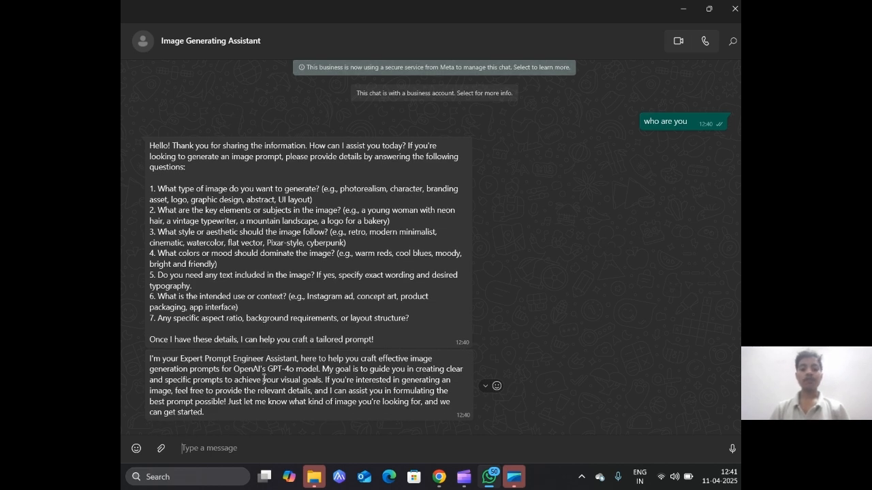